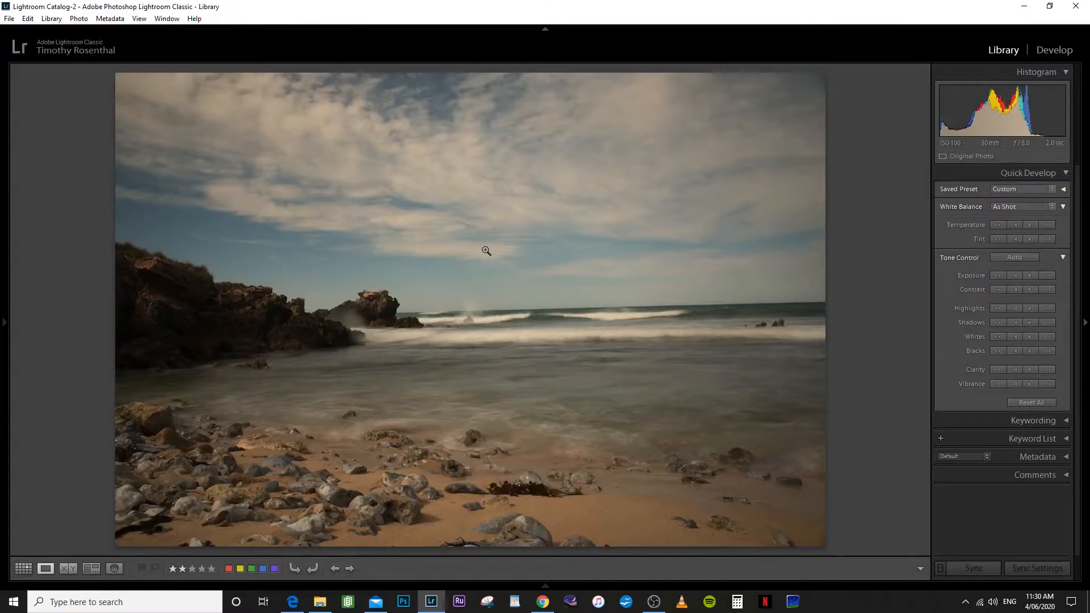
Create a virtual copy of the beach photo and open it for developing, with the presets and navigator hidden
right_click(510, 331)
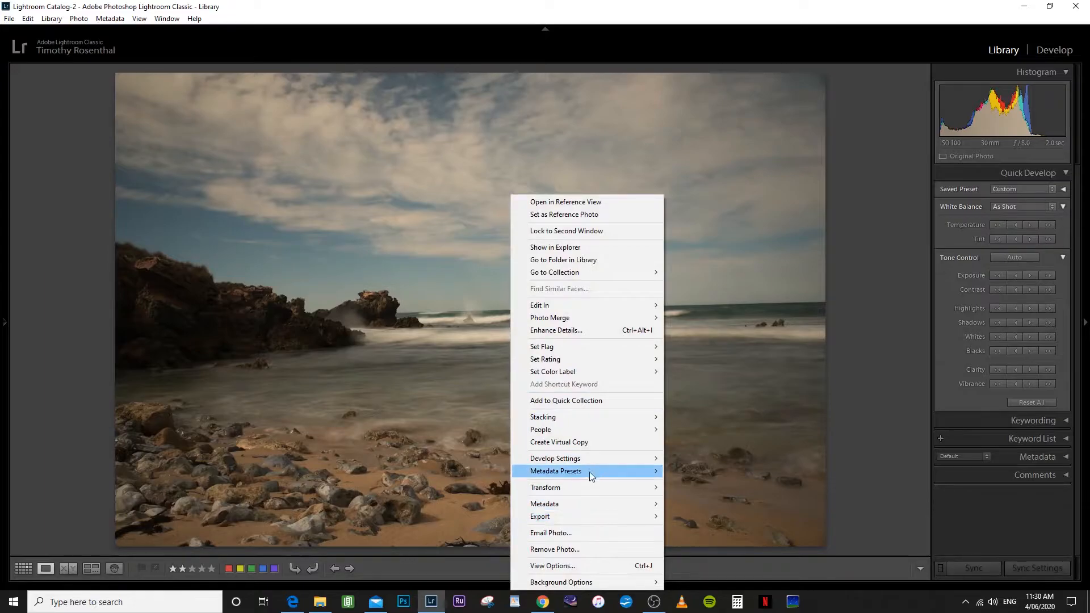
click(585, 443)
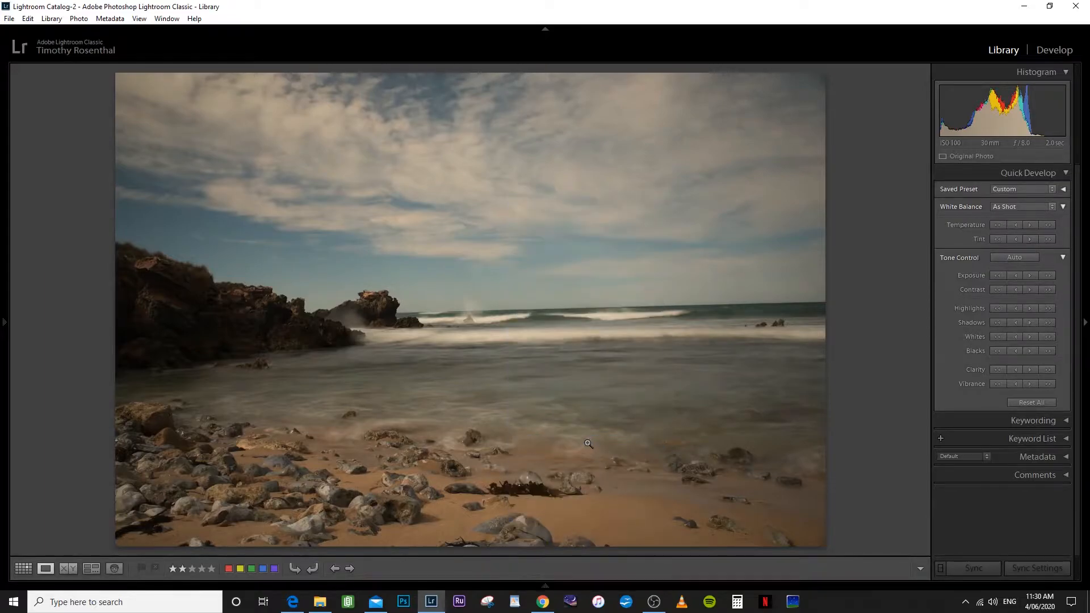
click(1056, 50)
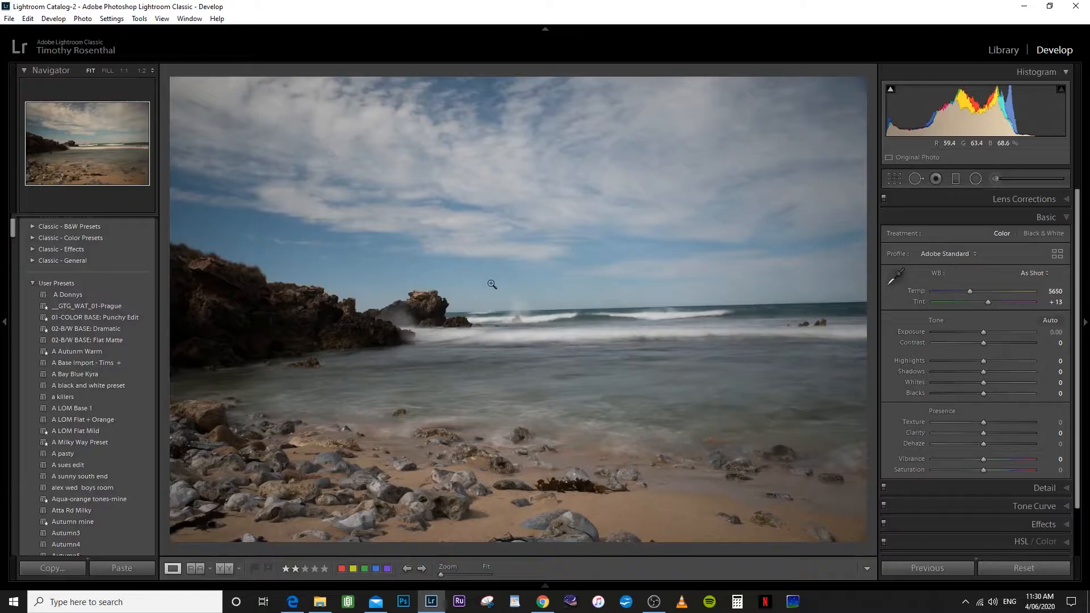
click(5, 325)
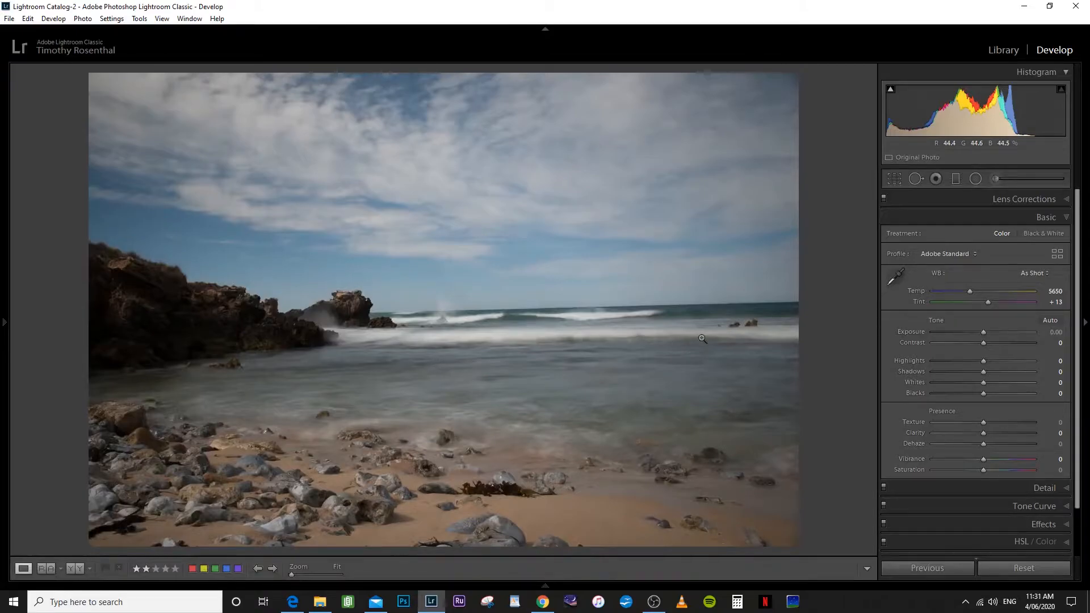
Turn on chromatic aberration removal and lens profile corrections for the photo
click(1068, 200)
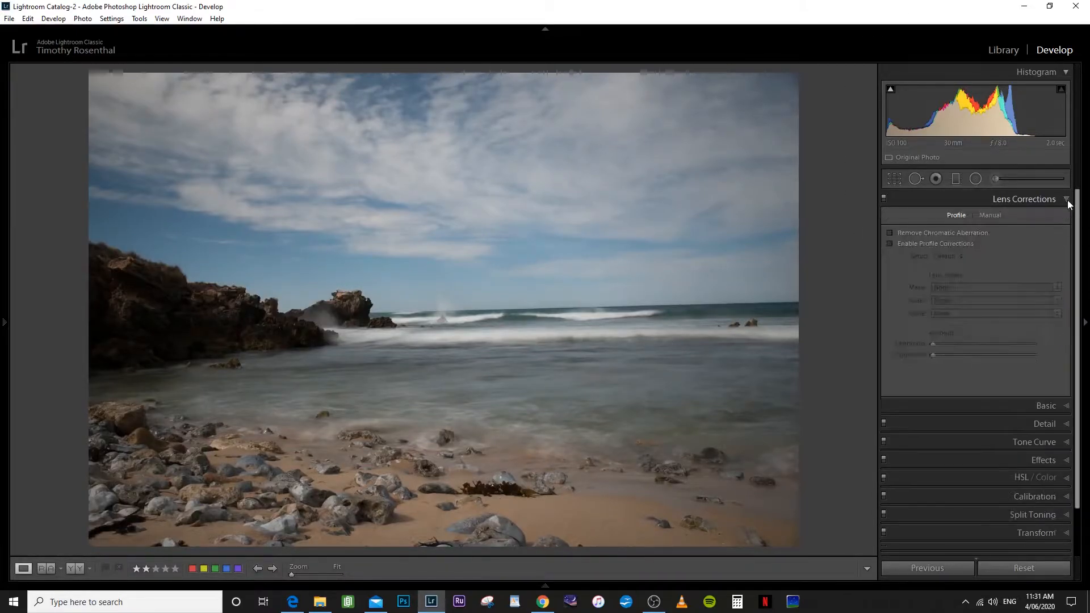
click(888, 233)
click(889, 243)
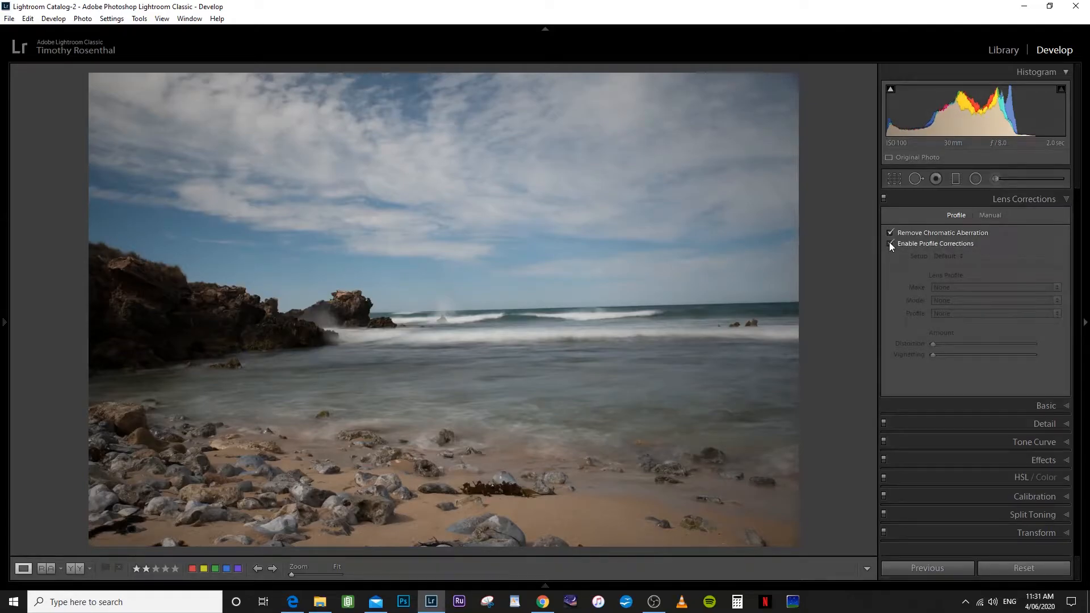
click(1067, 201)
Straighten the sea horizon with a crop rotated to an angle of 1.26 and apply it
click(892, 179)
drag(827, 307, 836, 313)
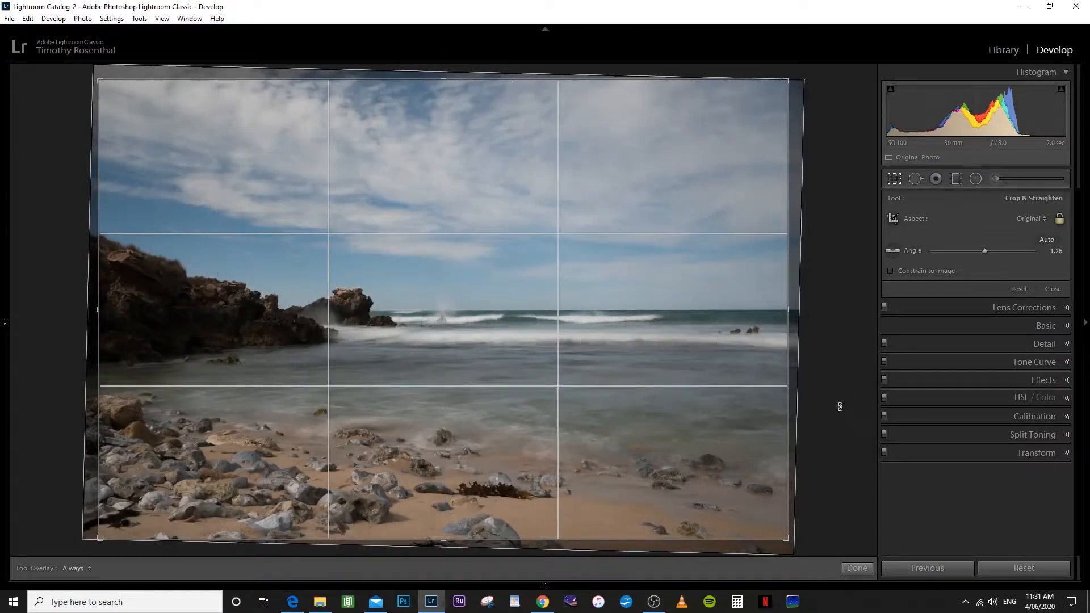
click(857, 569)
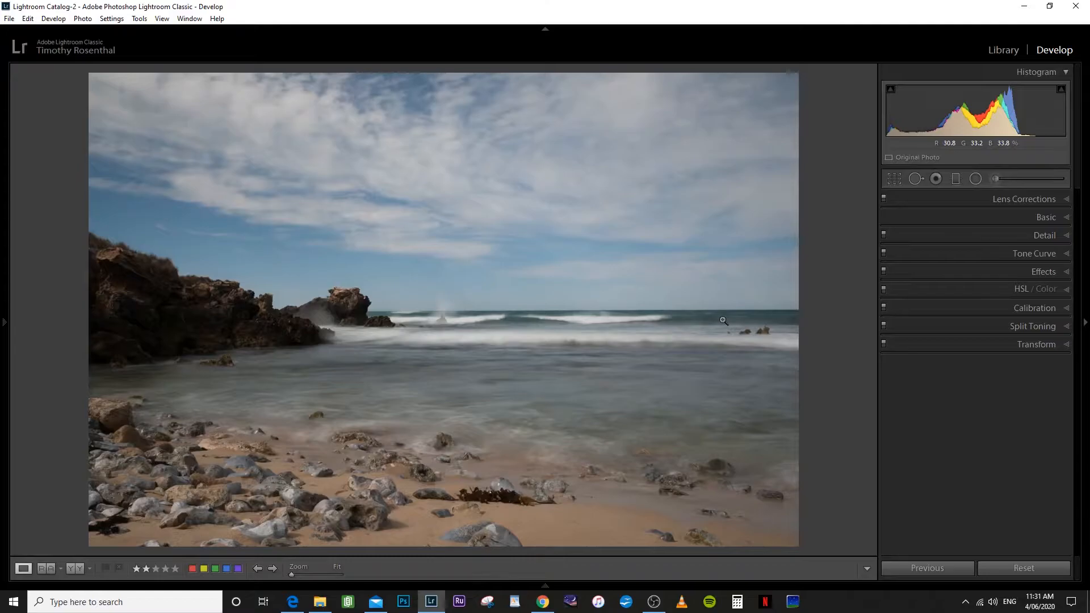
Change the photo's color profile to Adobe Landscape
click(1068, 218)
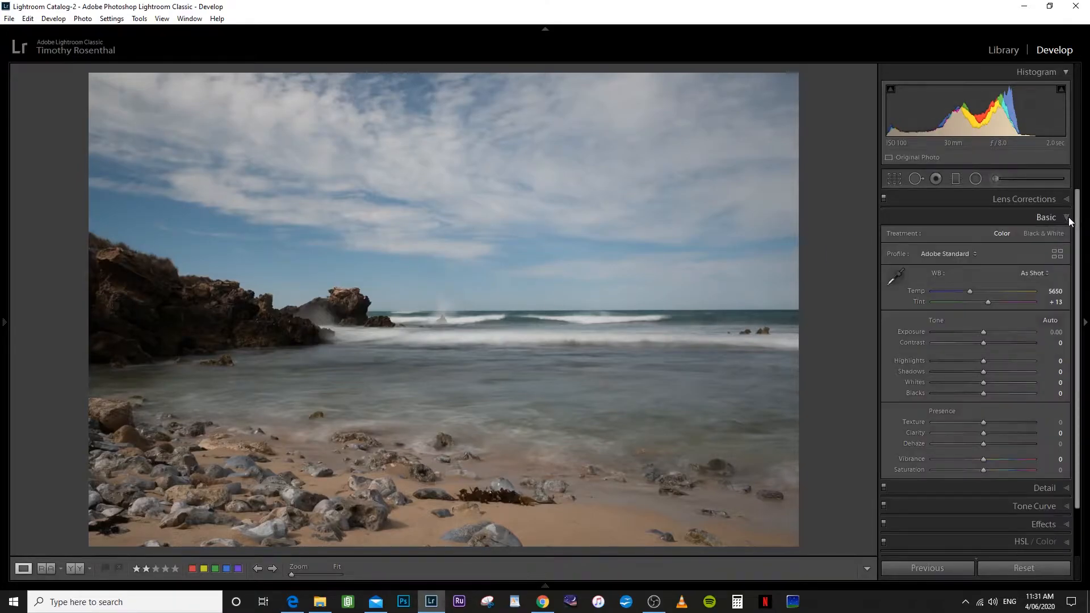
click(975, 254)
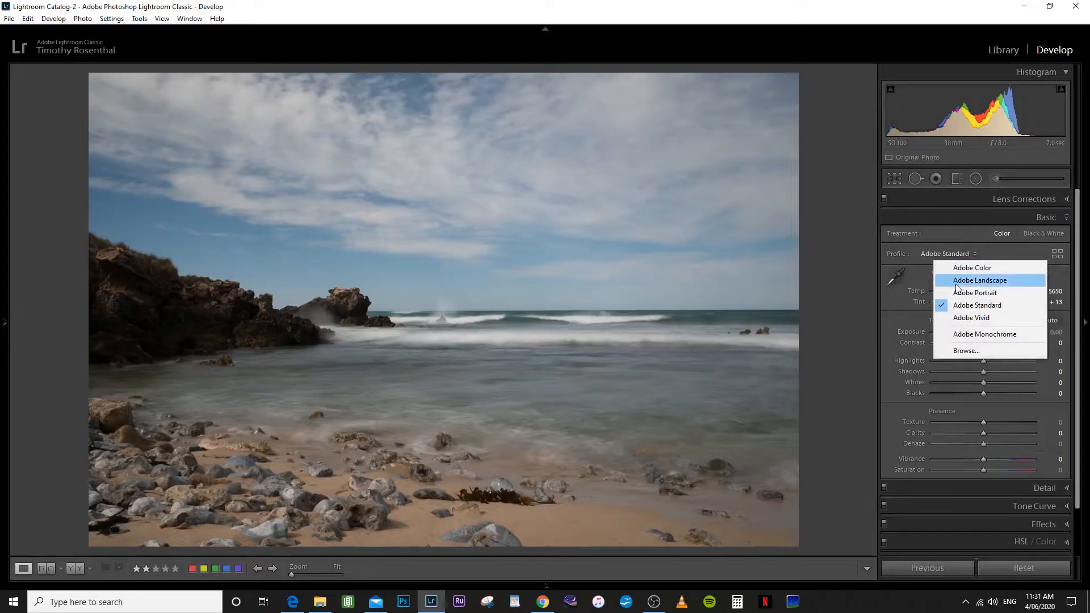
click(991, 280)
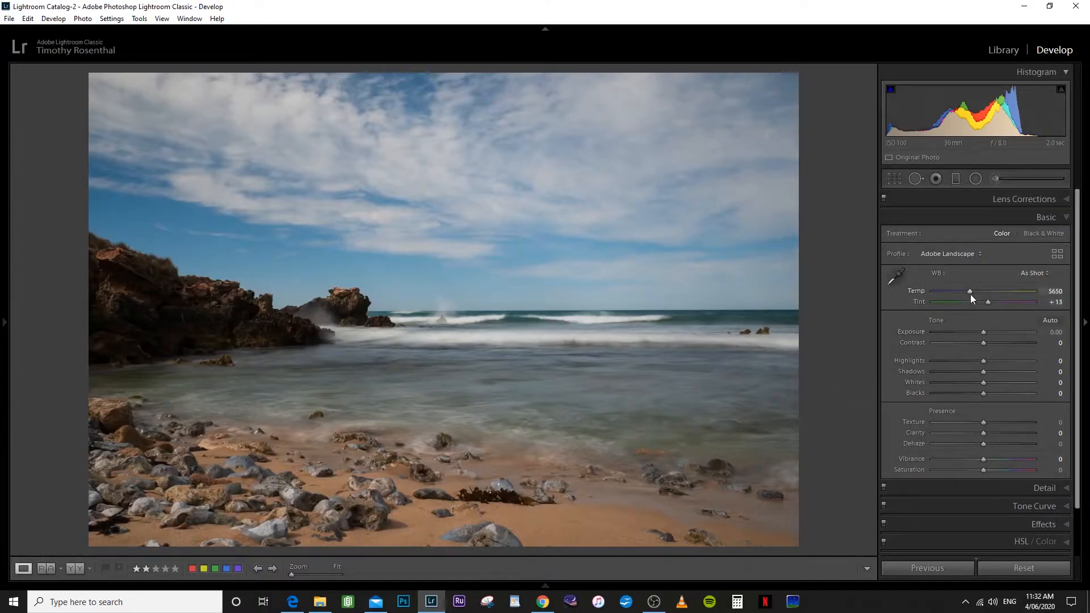
Set the white balance temperature to 5820, exposure to +0.45 and contrast to +10
drag(968, 292, 968, 292)
drag(982, 332, 989, 342)
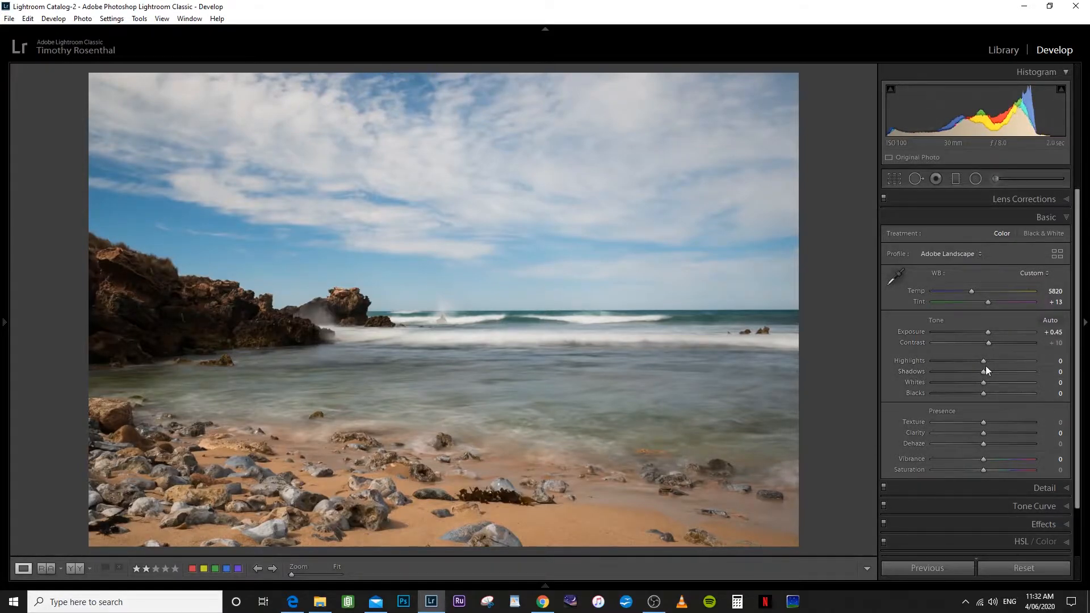
Try lowering the highlights to −24 and return them to 0
mouse_move(982, 362)
mouse_down()
mouse_move(968, 368)
mouse_move(997, 368)
mouse_move(972, 363)
mouse_up()
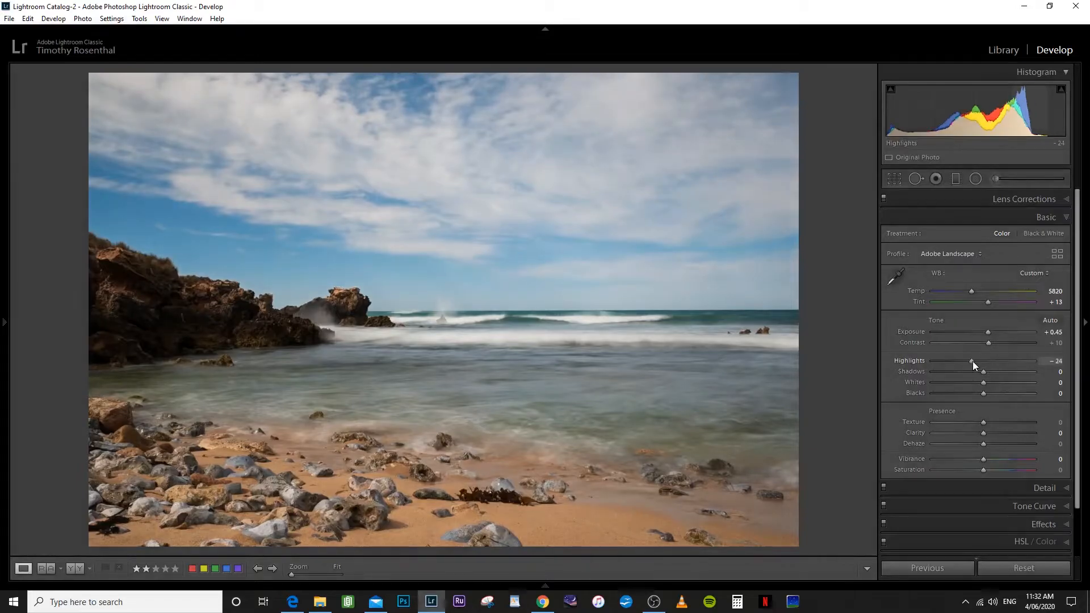
double_click(914, 361)
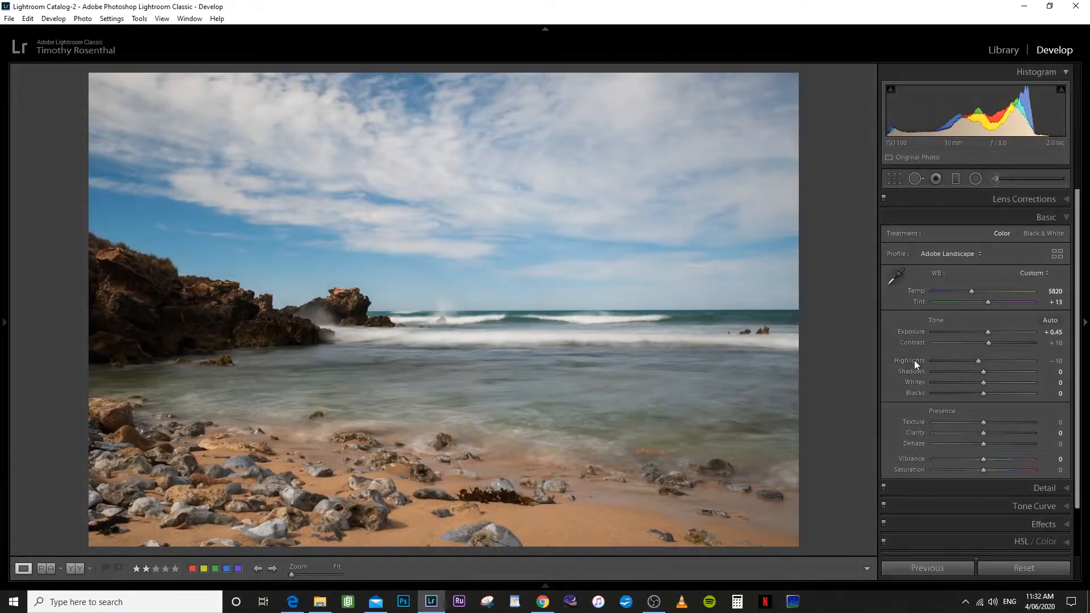
drag(977, 361, 983, 363)
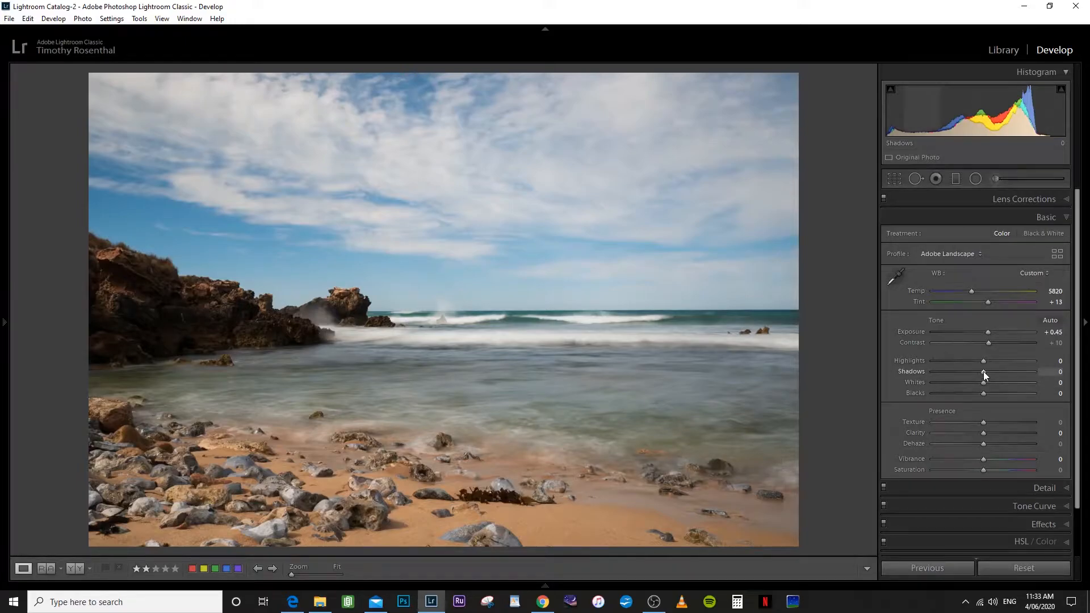
Brighten the dark rocks by raising the shadows to +72
drag(983, 371, 1017, 373)
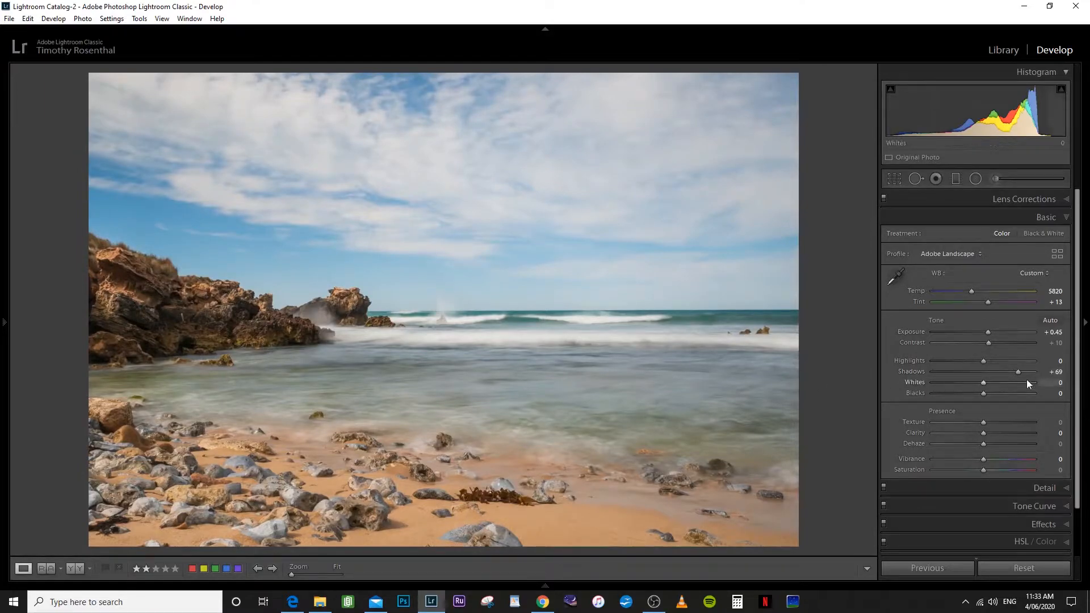
mouse_move(1015, 372)
mouse_down()
mouse_move(981, 376)
mouse_move(1012, 374)
mouse_up()
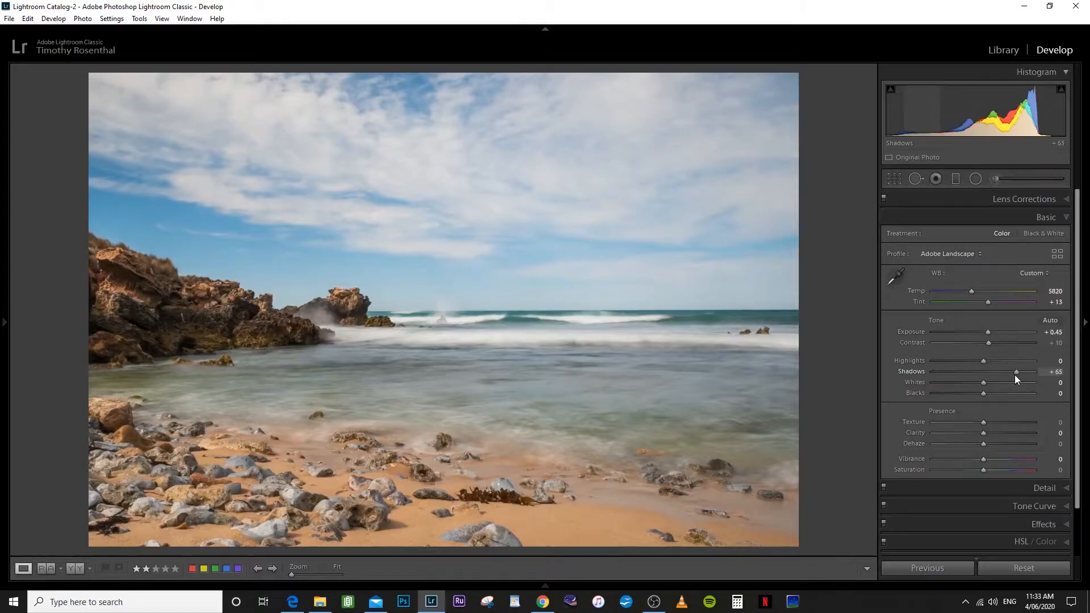
drag(1014, 374, 1020, 374)
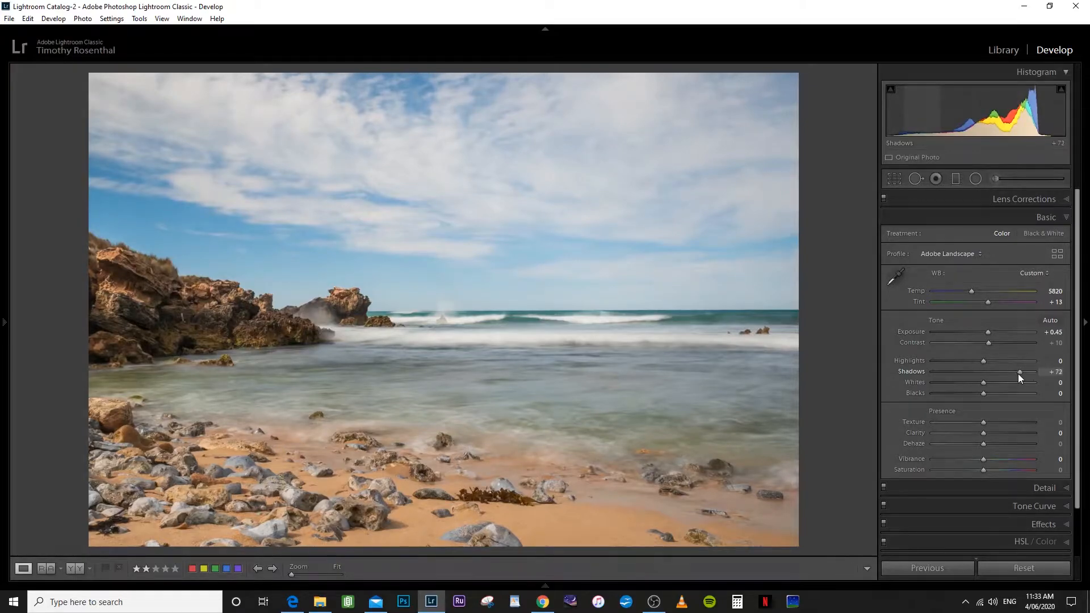
Check the white clipping, try whites values up to +48, and settle the whites at +4
alt+click(982, 383)
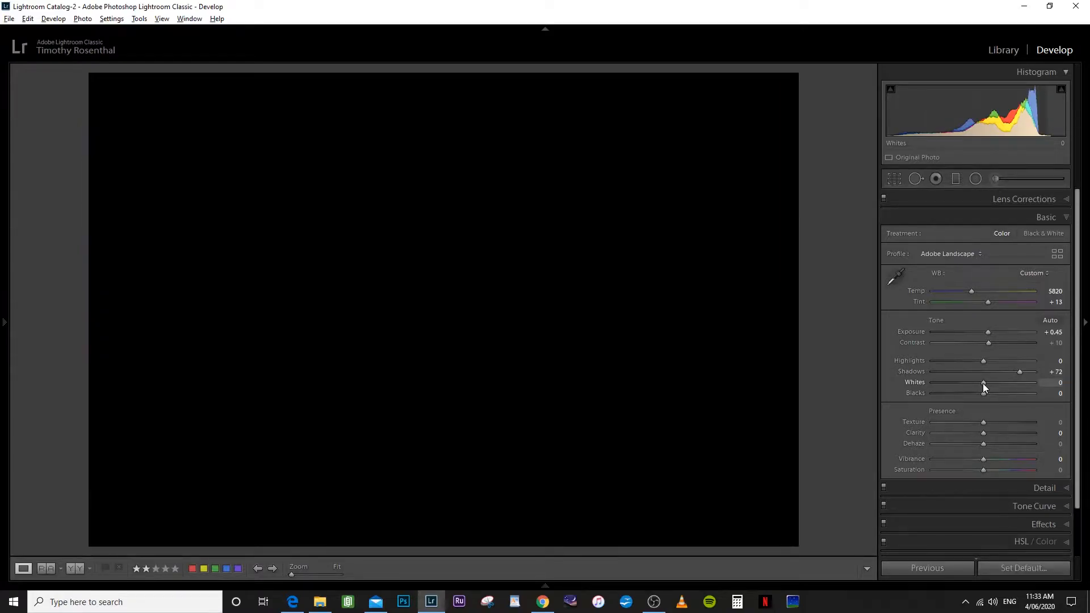
drag(983, 384, 1006, 383)
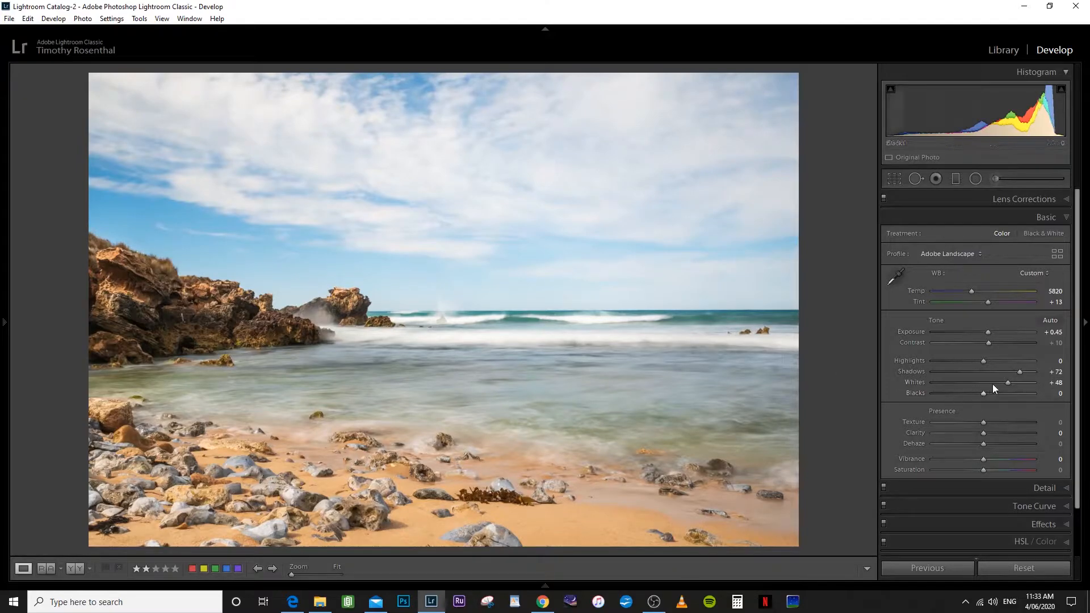
drag(1007, 384, 981, 386)
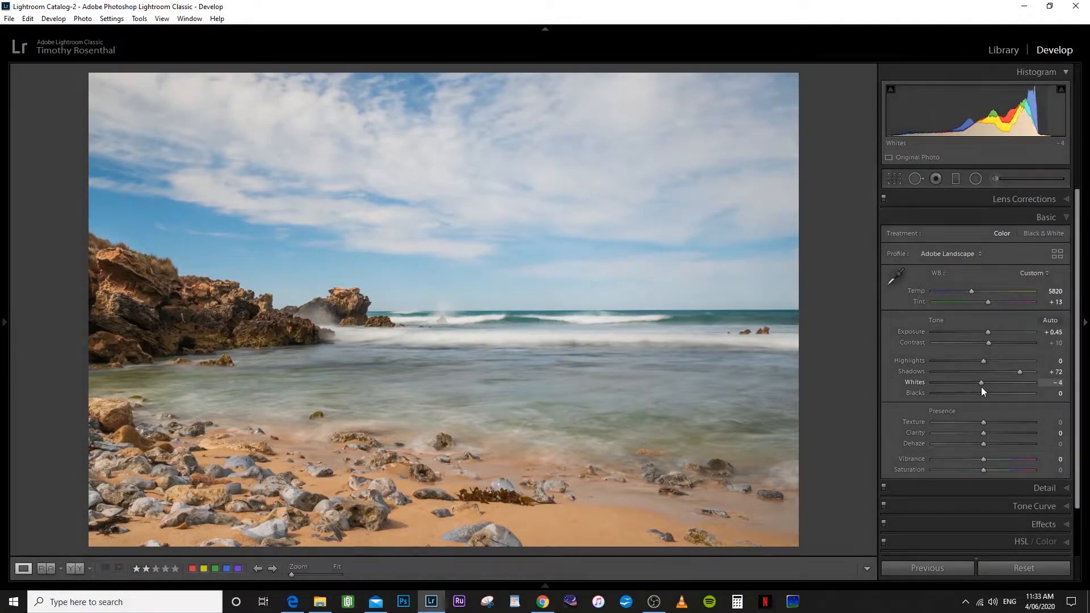
double_click(911, 382)
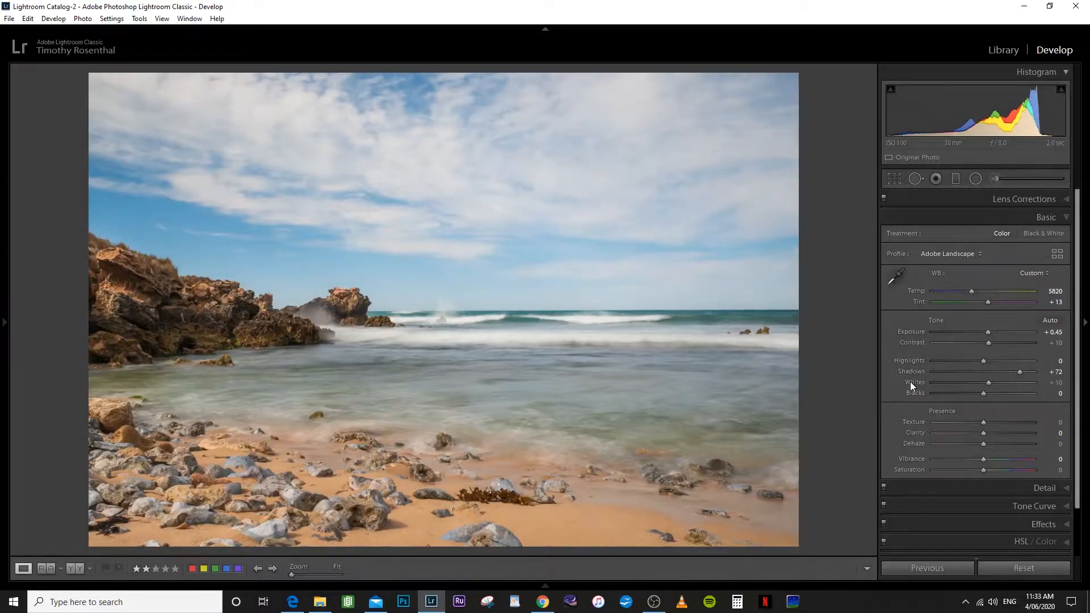
drag(986, 384, 985, 384)
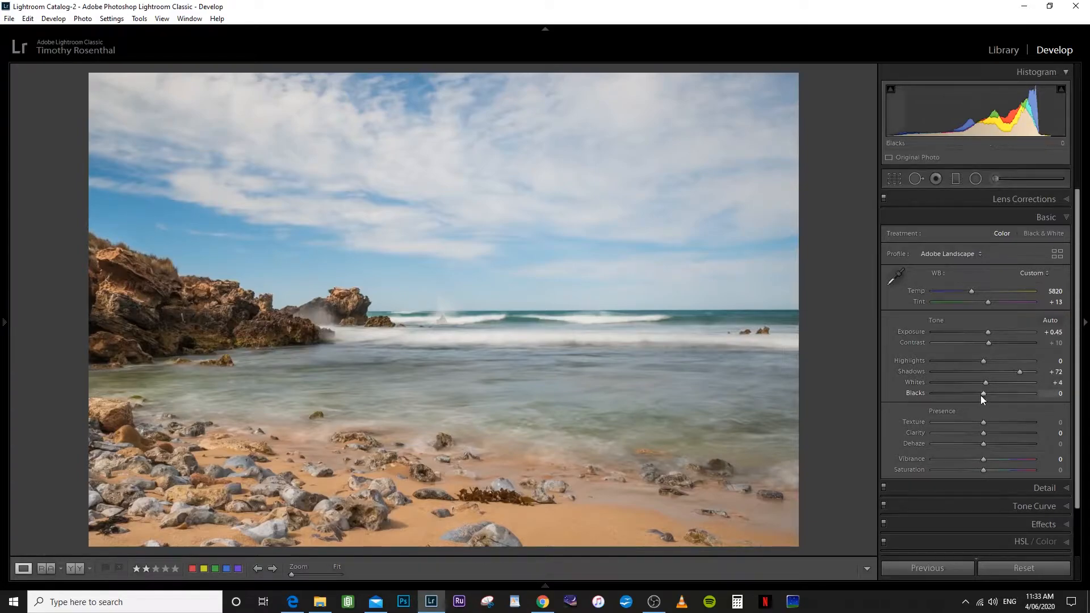
Set the blacks to −21, lower the highlights to −9 and reduce the exposure to +0.23
drag(982, 395, 971, 393)
key(alt)
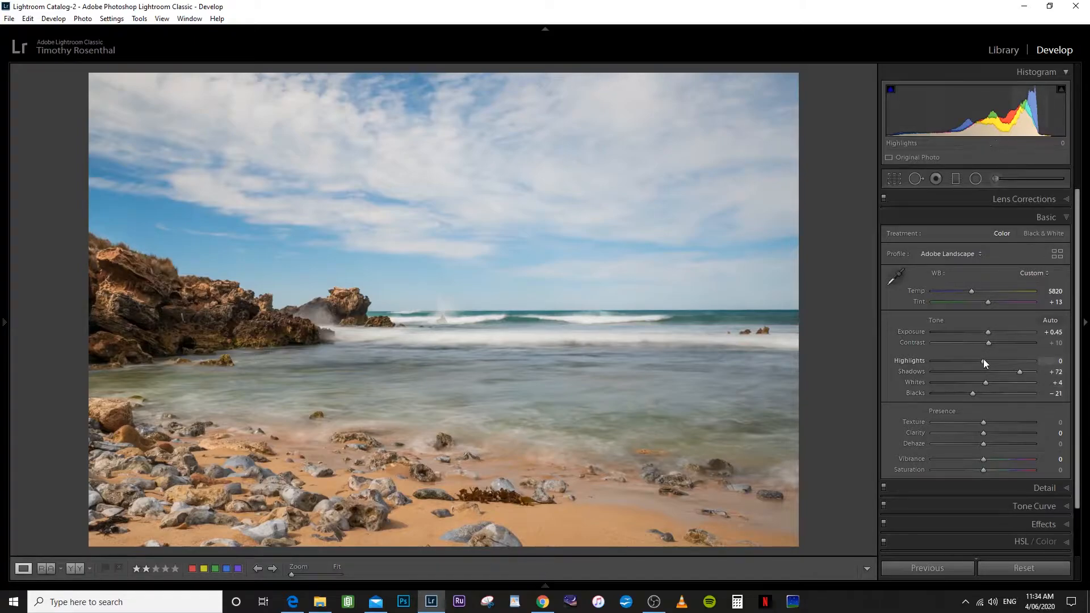
drag(988, 332, 985, 333)
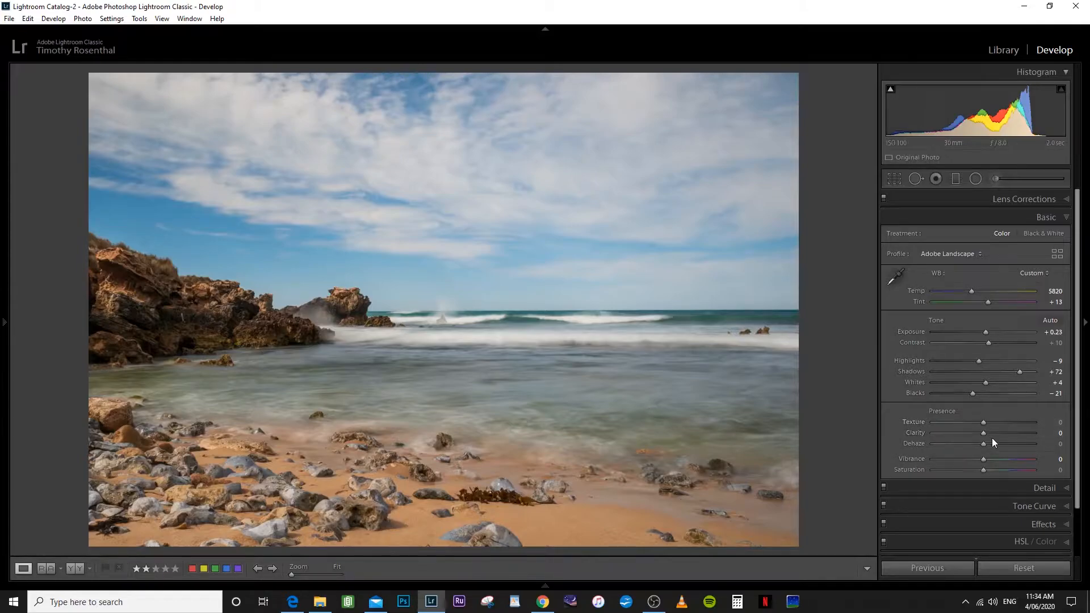
Set the texture to +35 and clarity to +18, and raise the vibrance slightly
mouse_move(983, 423)
mouse_down()
mouse_move(1000, 426)
mouse_move(993, 434)
mouse_up()
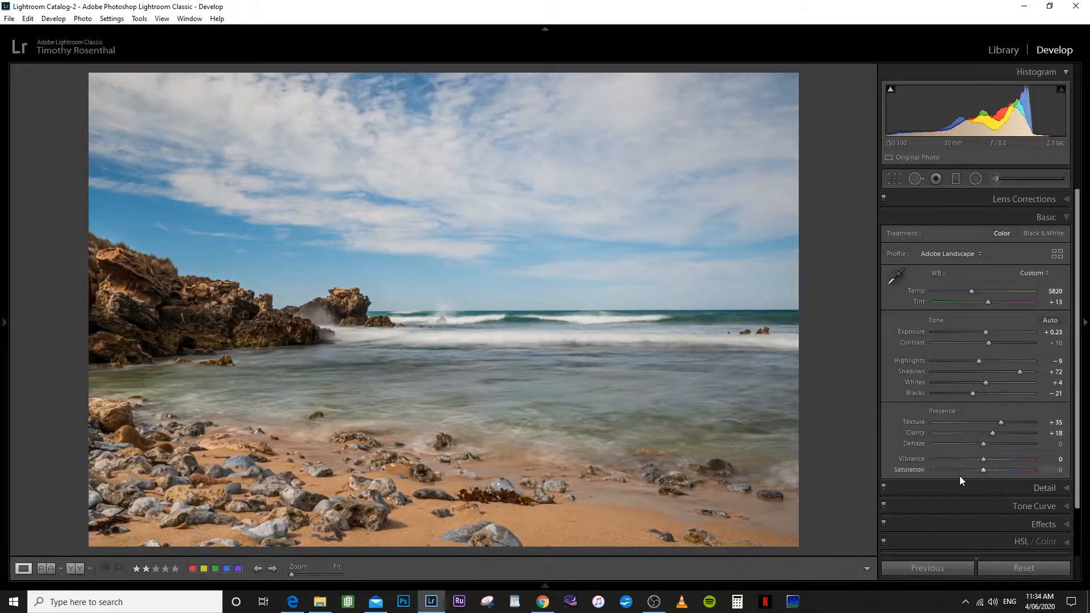
drag(982, 460, 986, 460)
drag(987, 461, 987, 460)
Open the Detail settings and show the foreground boulders close up in the sharpening preview
scroll(1080, 409, down, 2)
click(1067, 435)
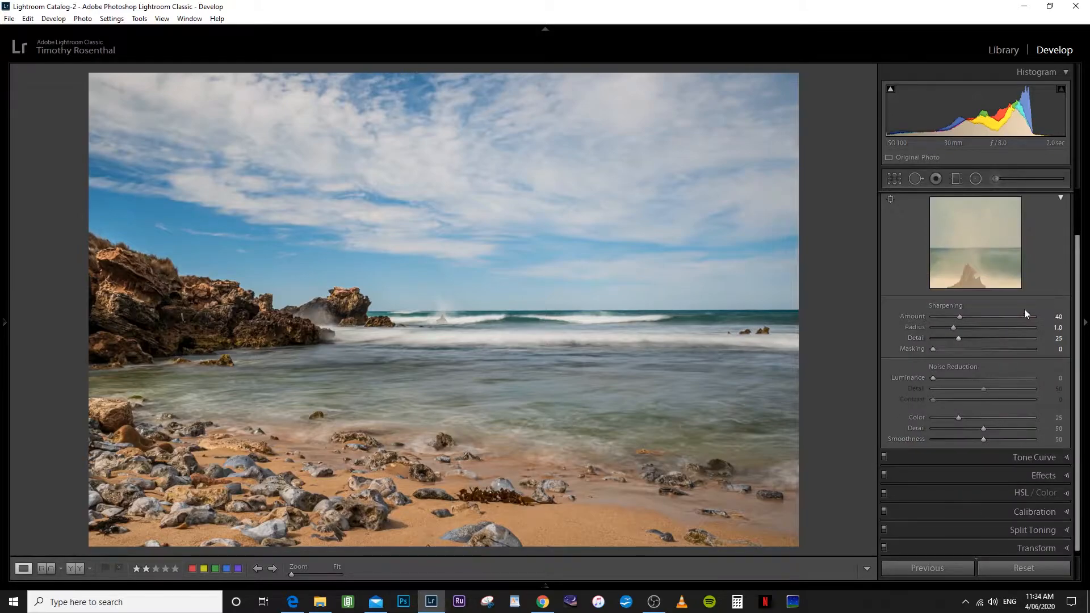
click(977, 265)
click(956, 276)
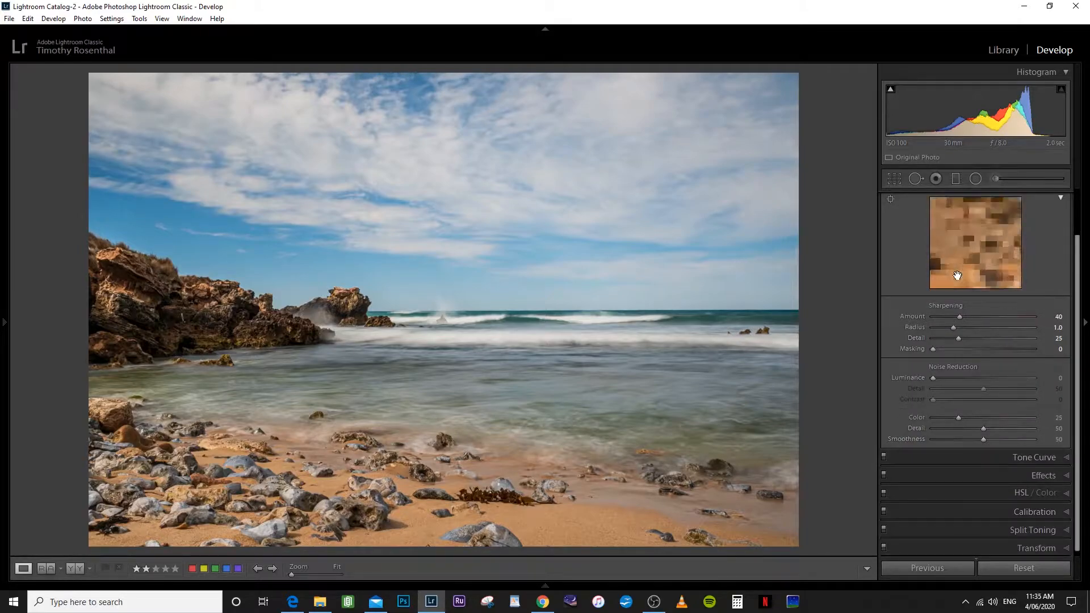
drag(949, 272, 984, 245)
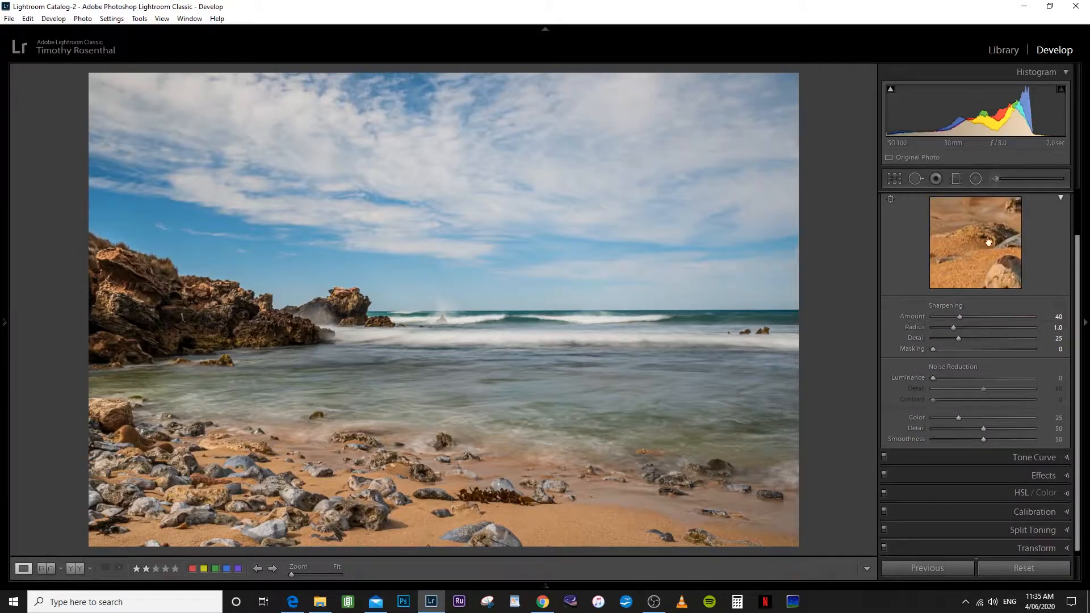
click(986, 253)
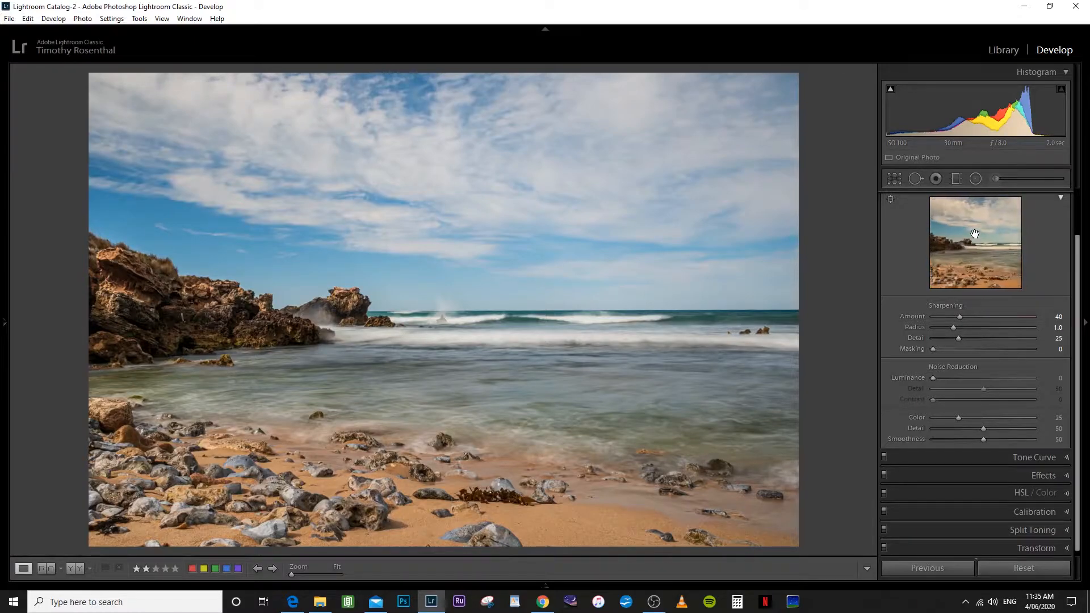
click(973, 280)
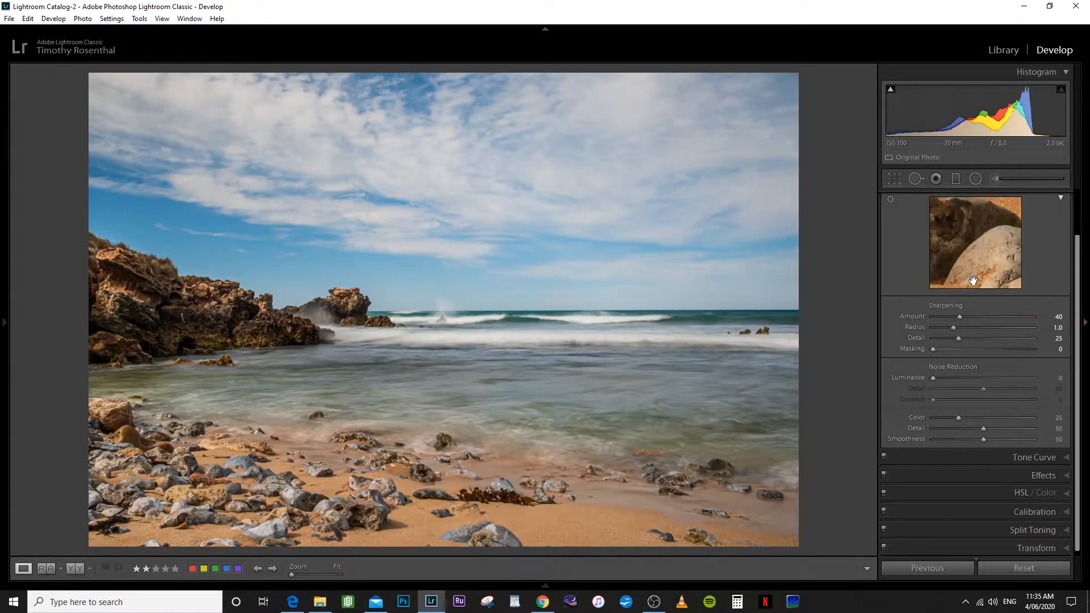
drag(978, 258, 957, 245)
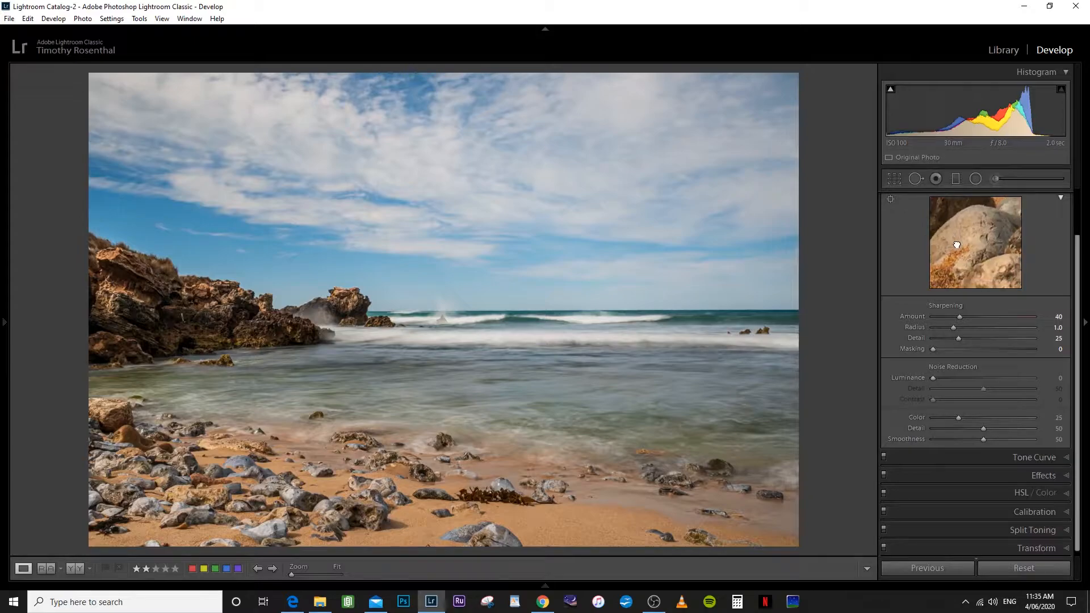
Set the sharpening amount to 75, radius to 1.6 and detail to 38, and check the photo's shooting information
drag(959, 318, 996, 321)
click(962, 327)
key(i)
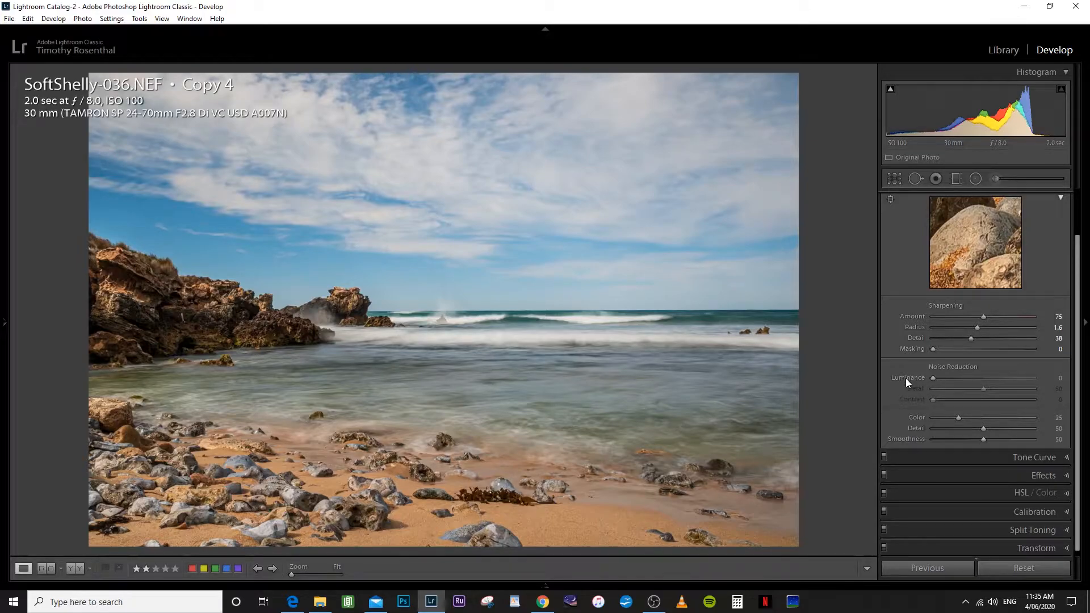
key(i)
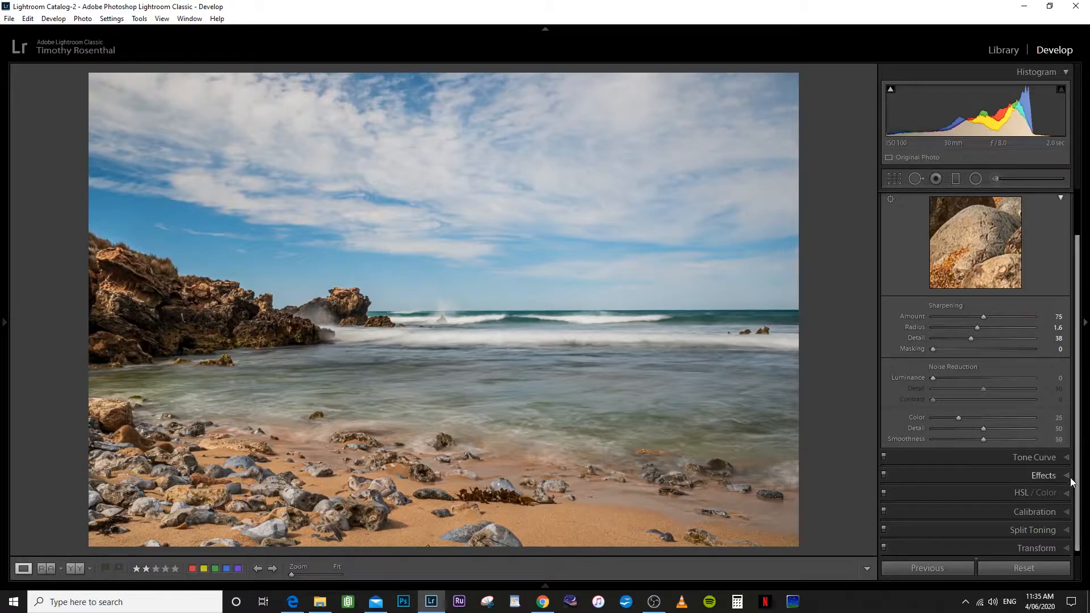
scroll(1078, 389, up, 2)
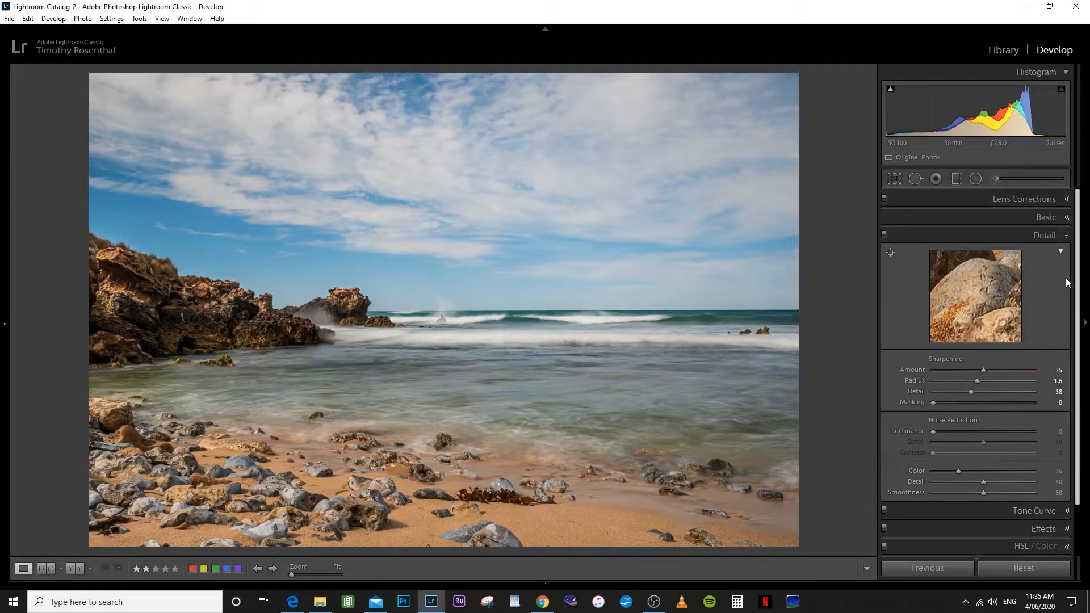
Draw a diagonal graduated filter over the boulders in the lower-left foreground, using the Exposure effect at −0.73
click(1067, 219)
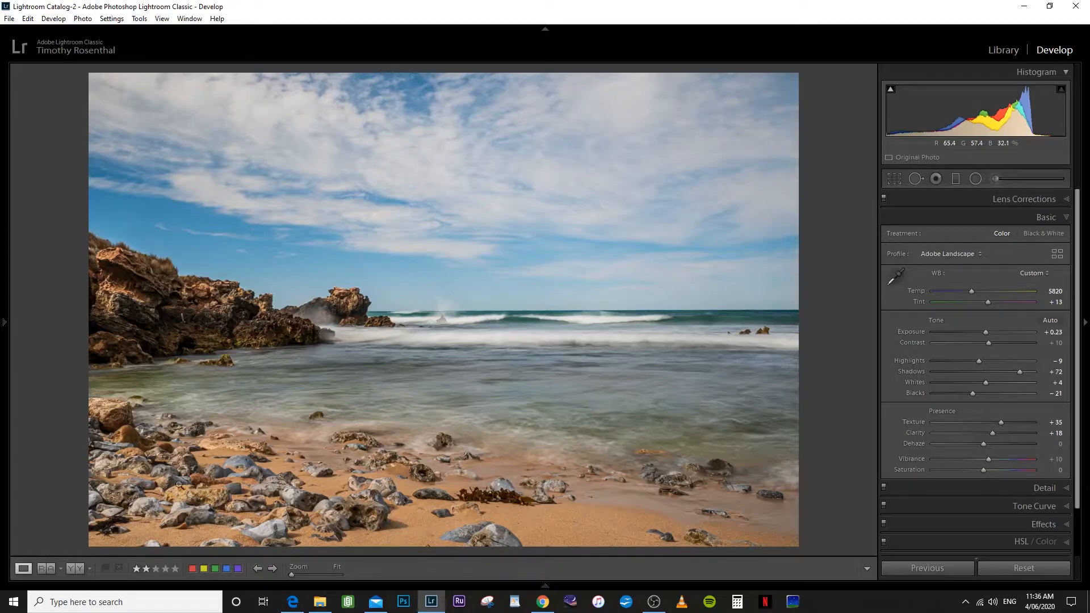
click(954, 179)
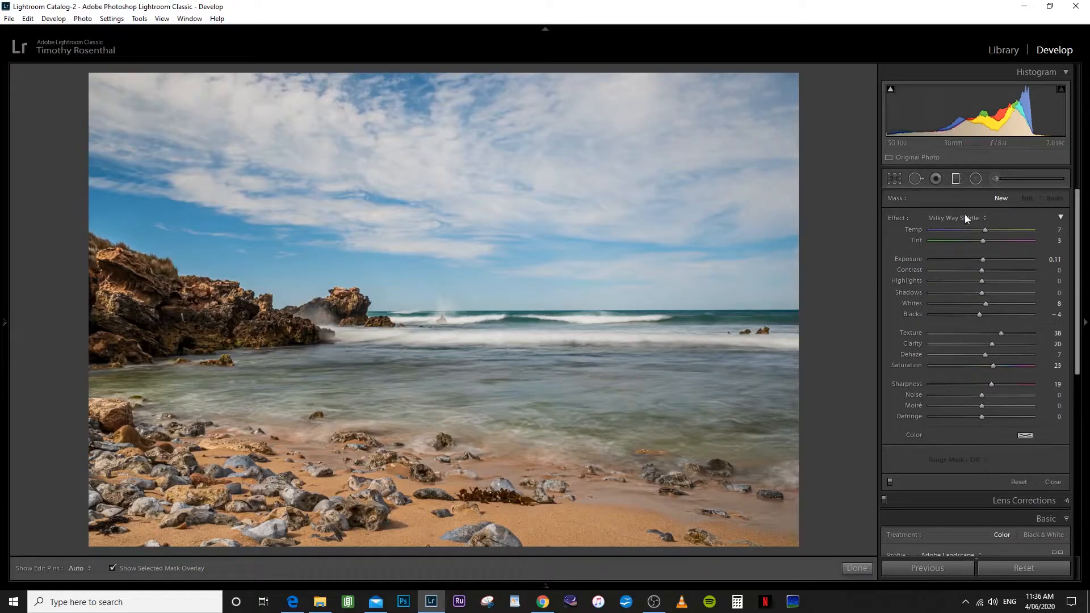
click(983, 220)
click(869, 215)
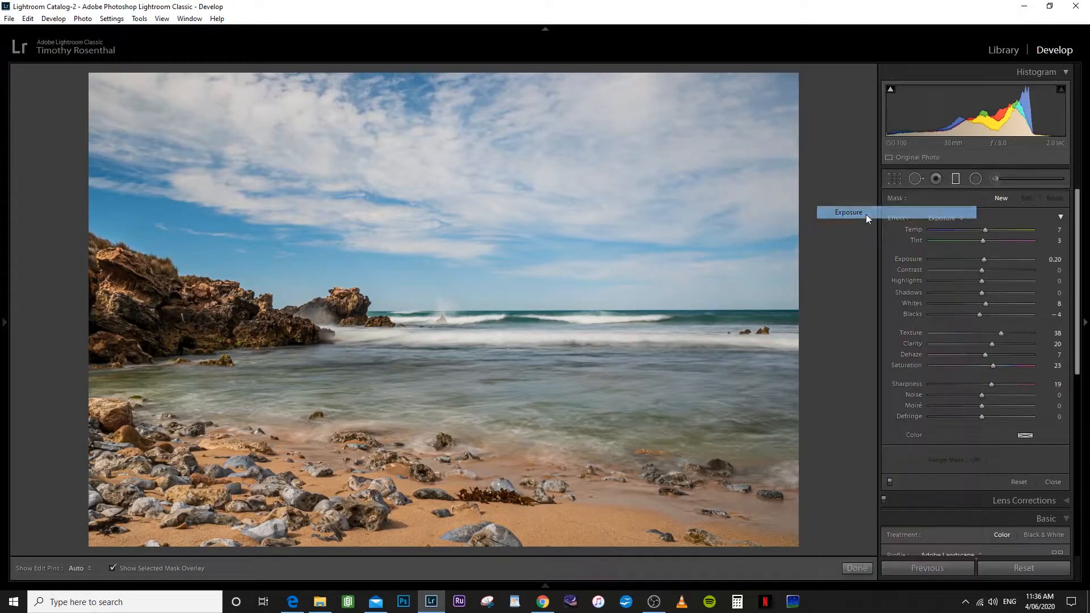
drag(984, 259, 969, 261)
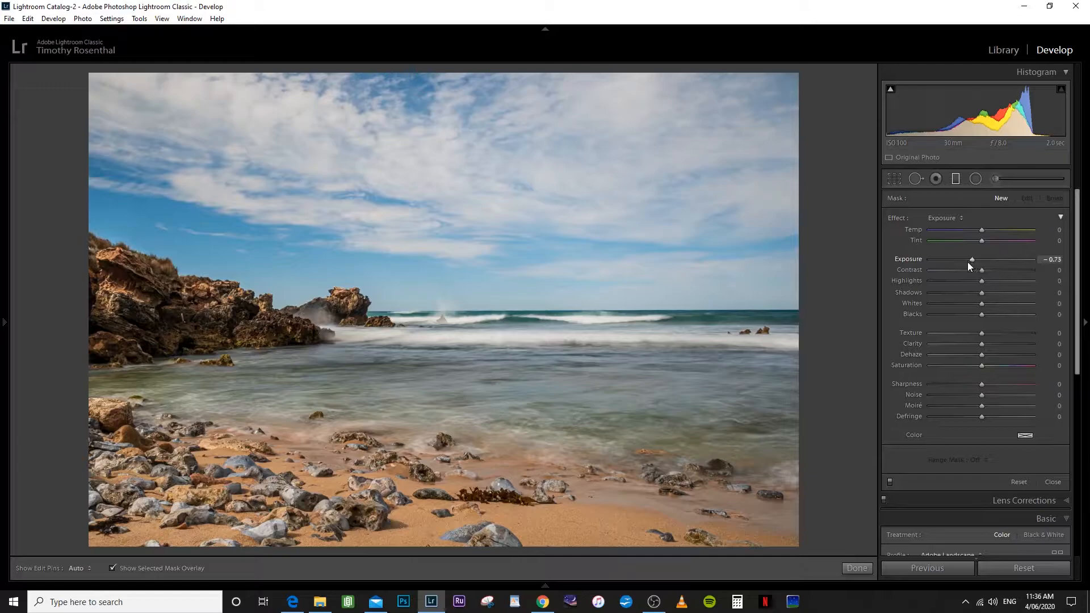
drag(151, 550, 206, 441)
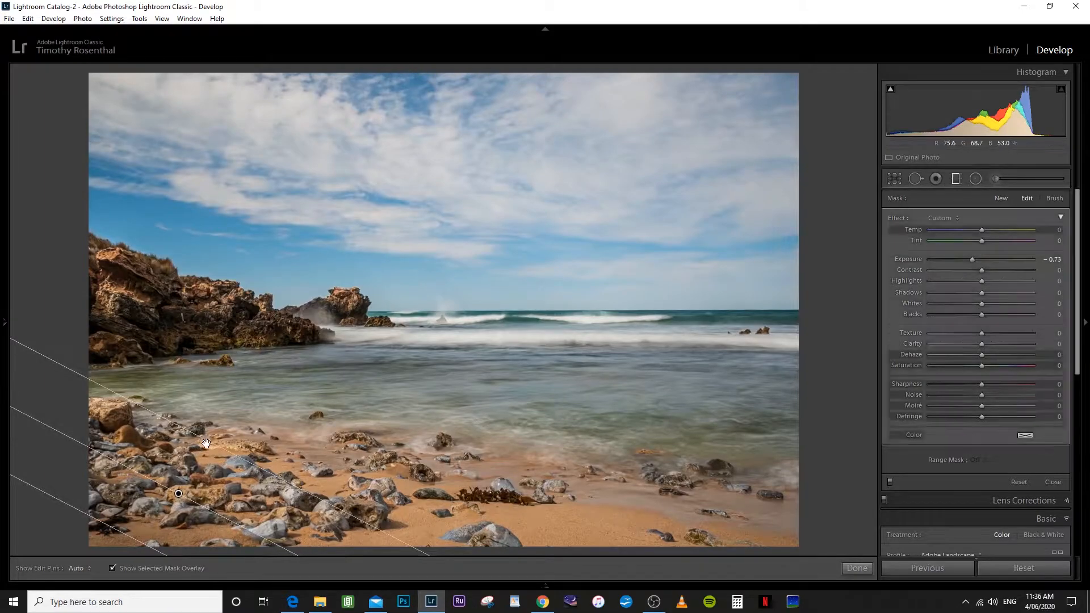
Check the graduated filter's mask overlay, lower its exposure to about −1.22 and finish the filter
key(o)
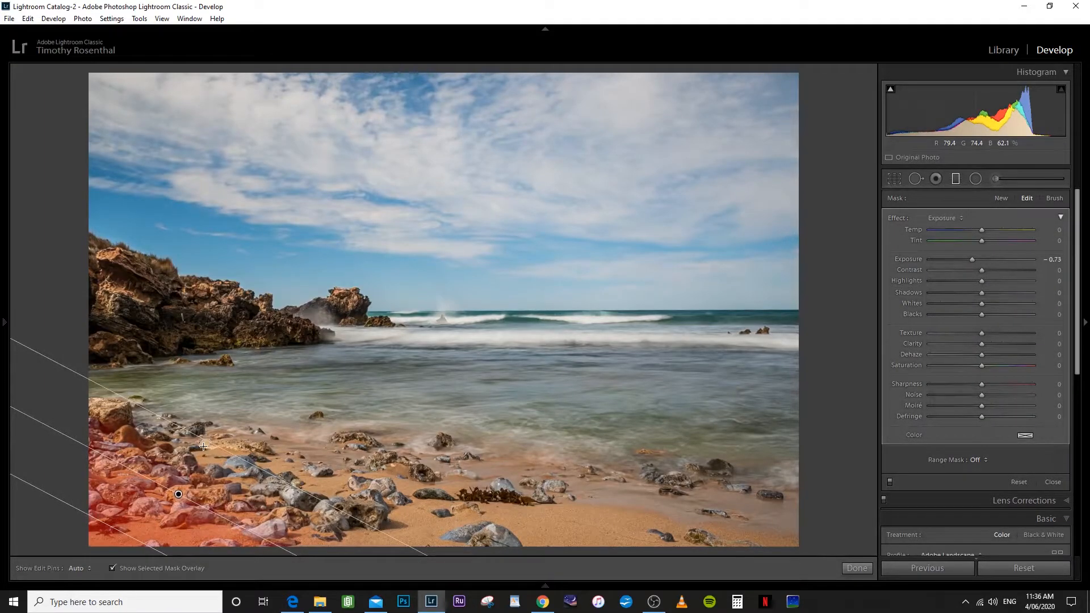
key(o)
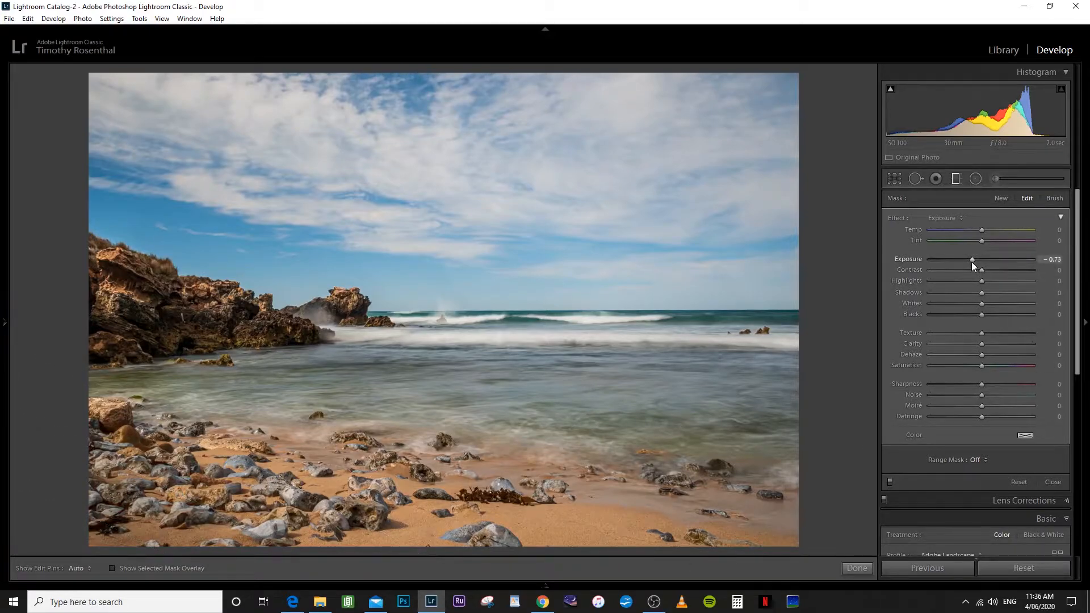
drag(968, 261, 964, 261)
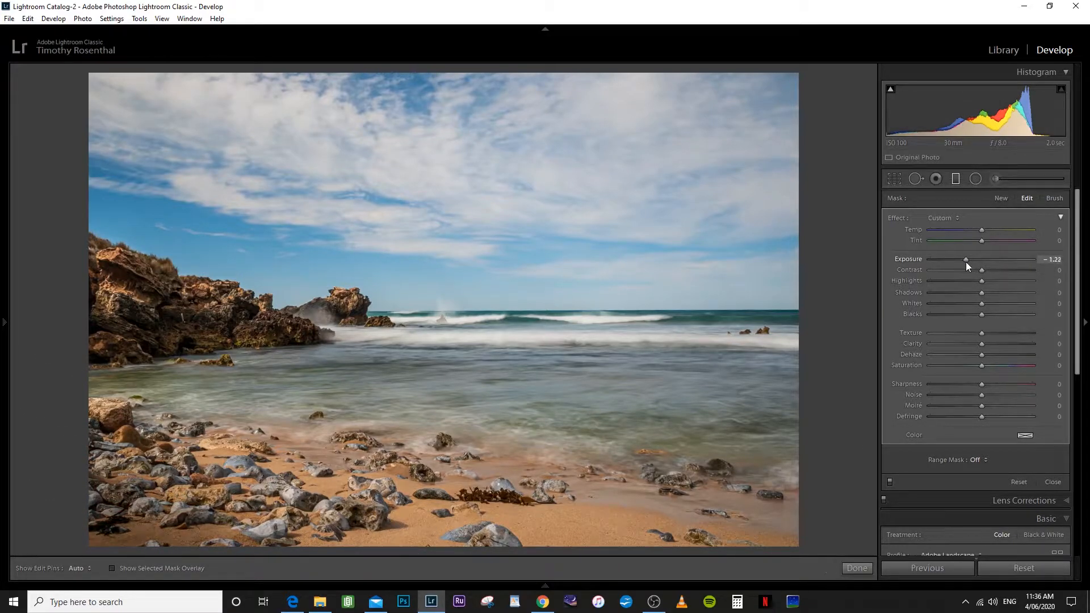
drag(966, 261, 968, 272)
click(856, 570)
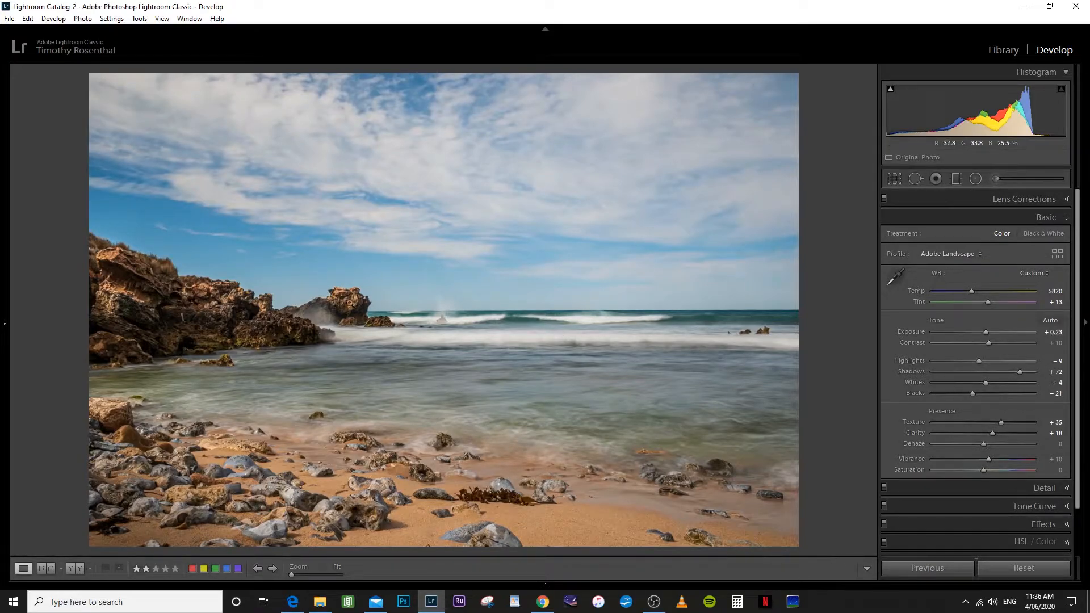
Set up an adjustment brush with exposure 0.55, texture 39, clarity 20 and sharpness 15
click(995, 178)
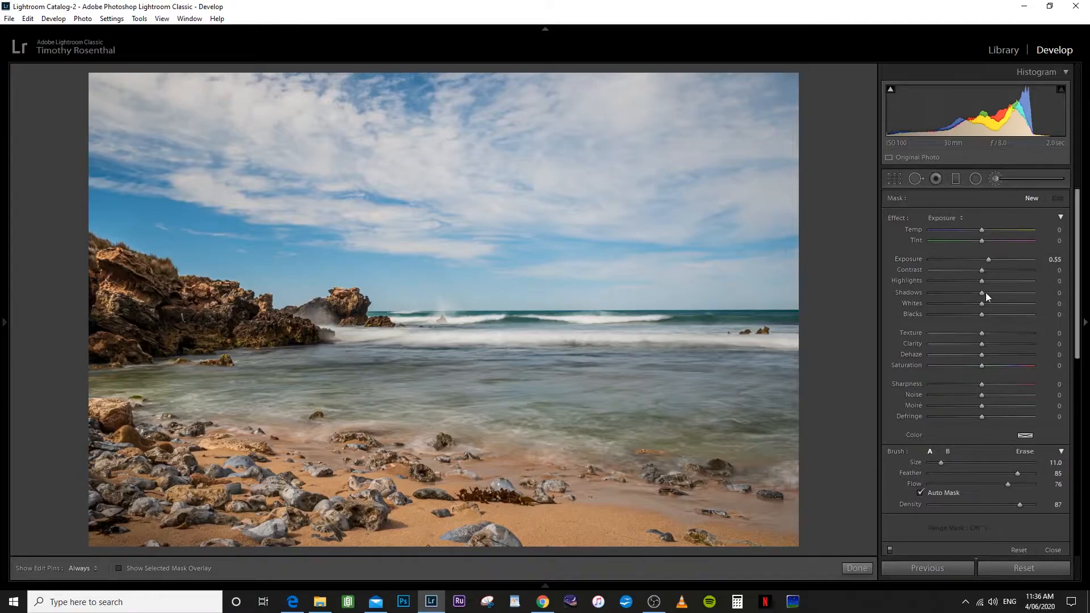
mouse_move(981, 333)
mouse_down()
mouse_move(1001, 336)
mouse_move(993, 344)
mouse_up()
drag(989, 386, 989, 386)
Set the brush size to 8.0 and paint the adjustment over the rocky headland with the edit pins hidden
scroll(156, 319, down, 3)
scroll(632, 408, up, 2)
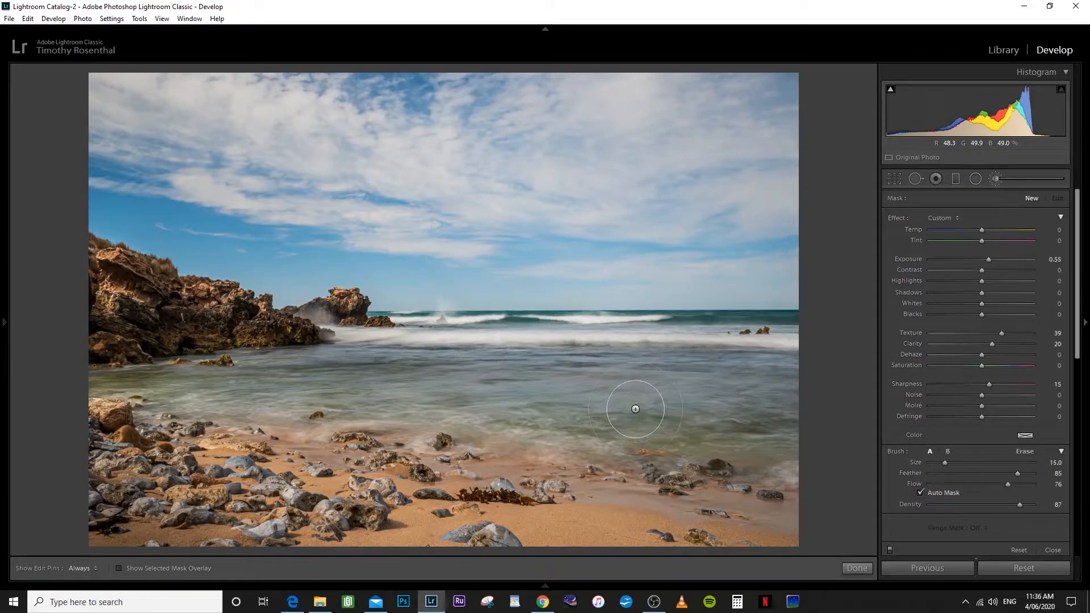
scroll(641, 411, up, 3)
mouse_move(942, 462)
mouse_down()
mouse_move(976, 467)
mouse_move(949, 465)
mouse_up()
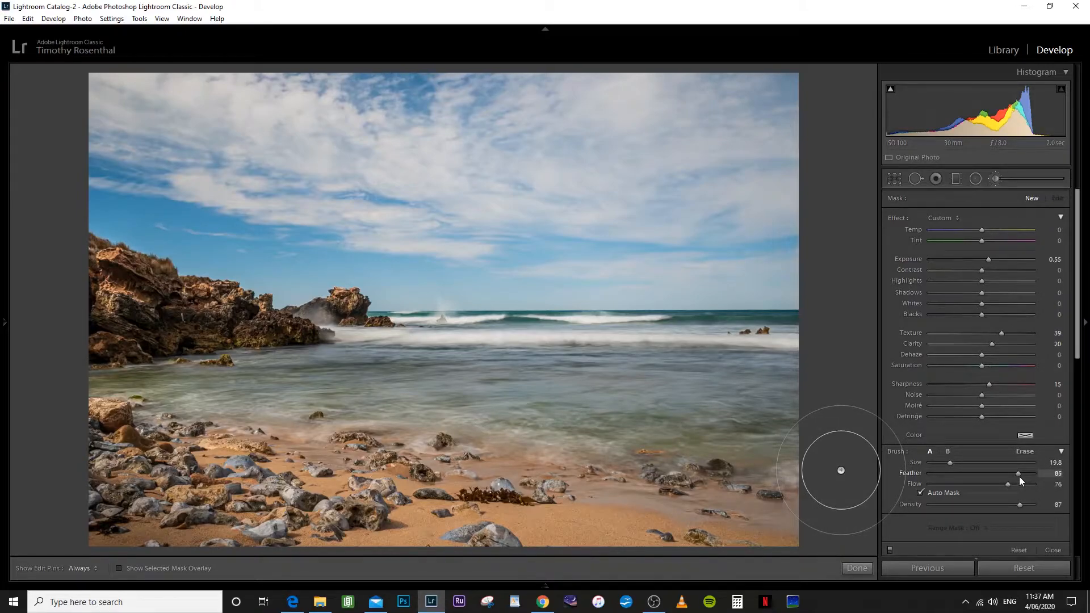
scroll(182, 308, down, 1)
scroll(183, 307, down, 5)
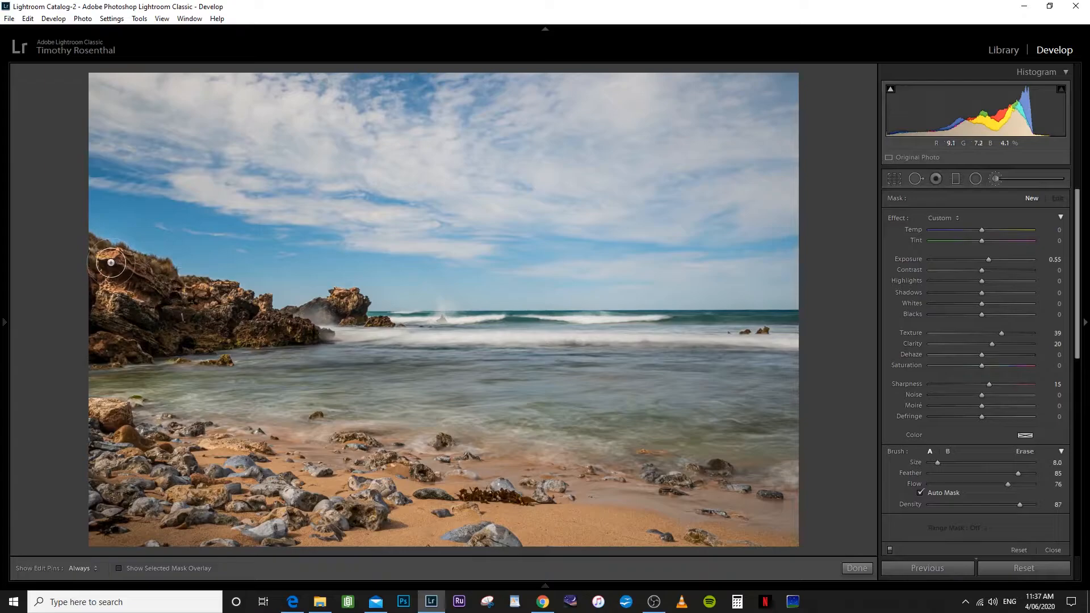
key(h)
mouse_move(111, 253)
mouse_down()
mouse_move(198, 283)
mouse_move(183, 285)
mouse_move(256, 298)
mouse_move(118, 254)
mouse_move(118, 293)
mouse_move(275, 317)
mouse_move(169, 318)
mouse_up()
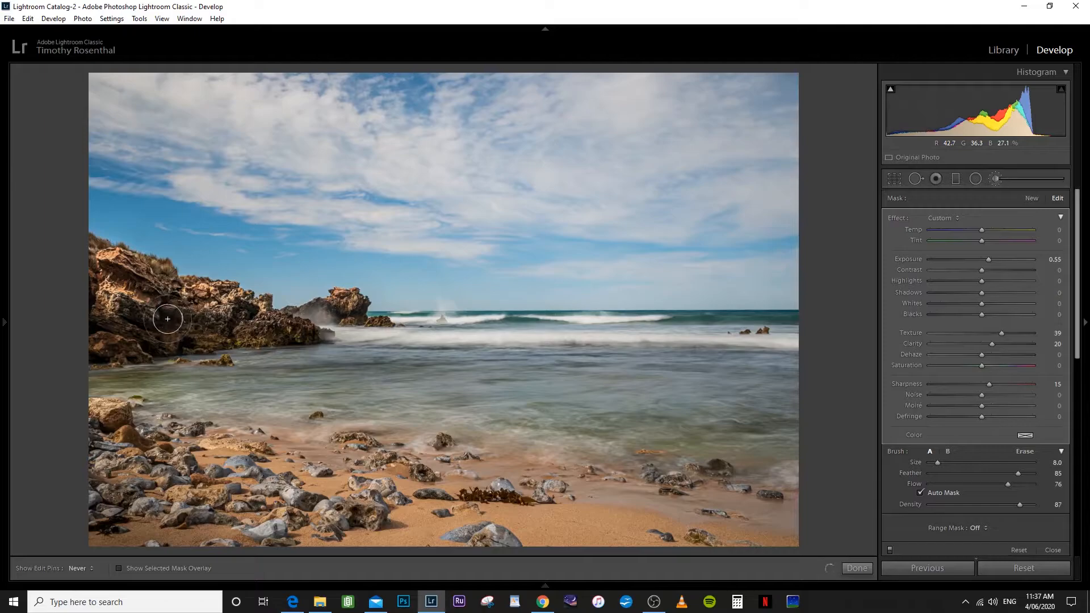
Paint the detached outer rock and the rest of the headland with a smaller brush of size 4 to 5, and check the mask overlay
scroll(348, 304, down, 5)
scroll(347, 306, up, 2)
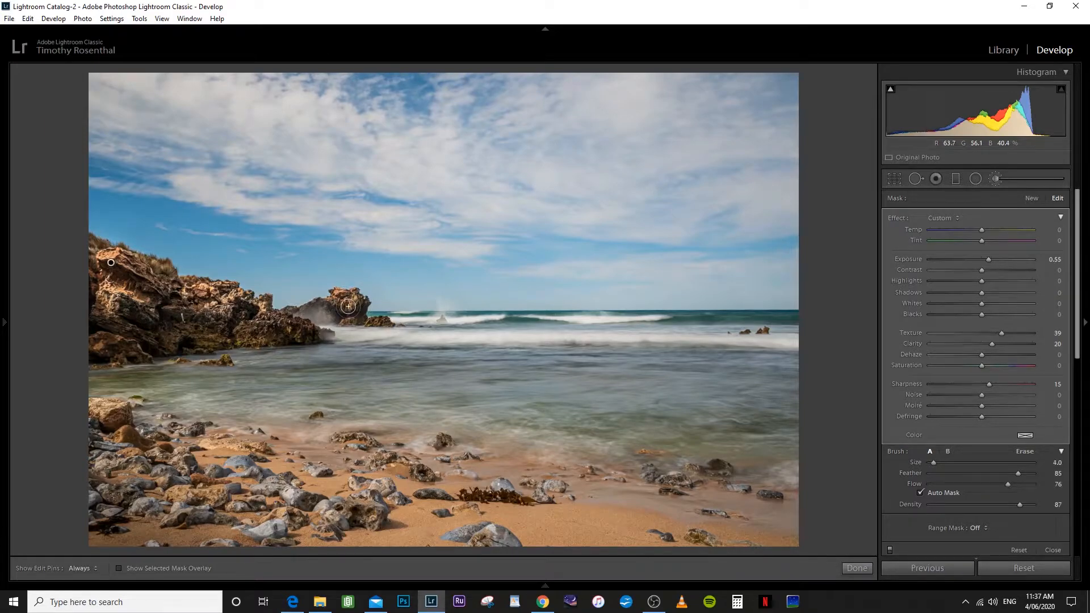
key(h)
mouse_move(356, 306)
mouse_down()
mouse_move(324, 303)
mouse_move(353, 310)
mouse_up()
mouse_move(289, 334)
mouse_down()
mouse_move(299, 330)
mouse_move(279, 321)
mouse_up()
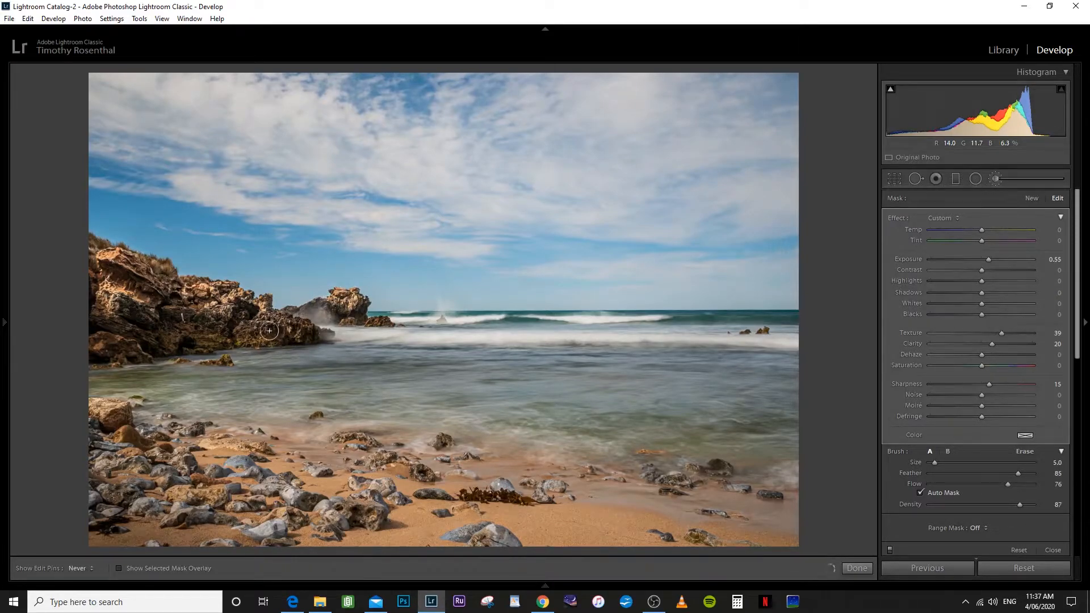
key(h)
key(h)
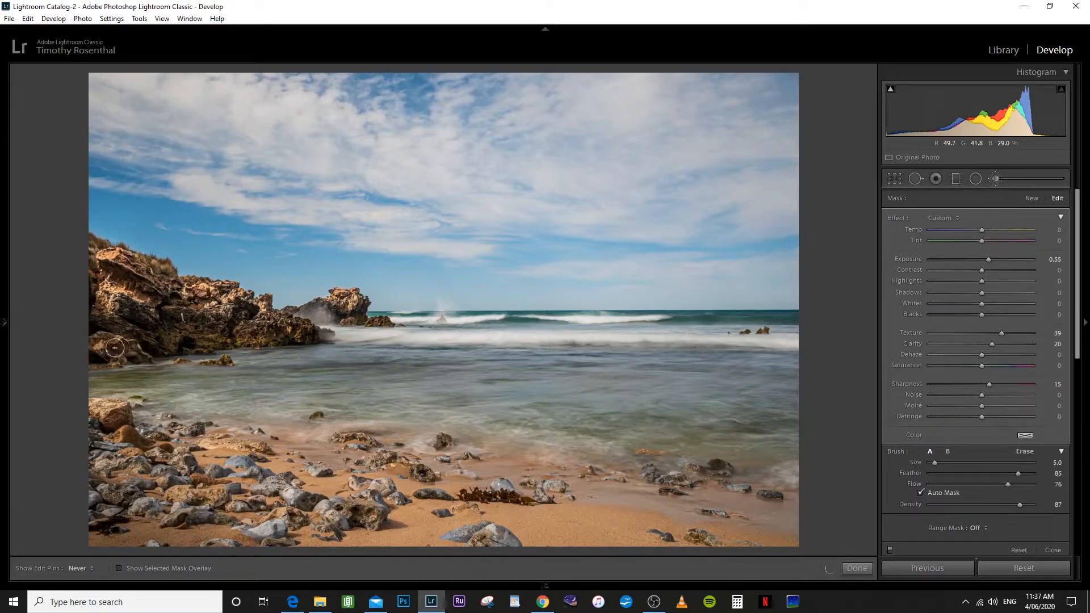
key(h)
key(o)
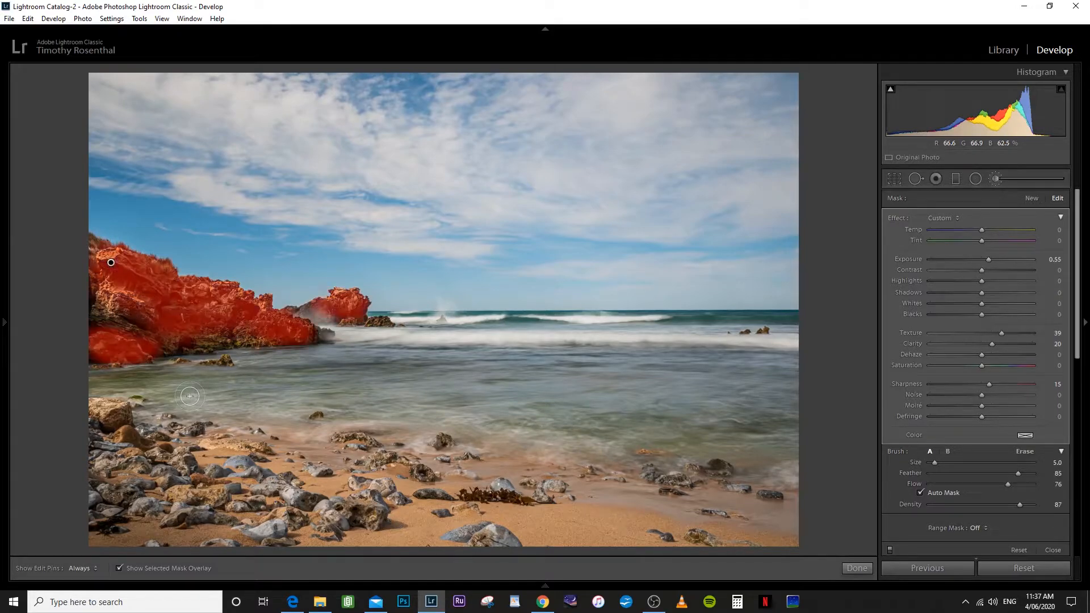
Hide the mask overlay, paint the seaweed clump on the sand with a size 3.0 brush and finish the adjustment
key(o)
key([)
key([)
key([)
key(bracketright)
key(h)
drag(477, 497, 525, 503)
key(h)
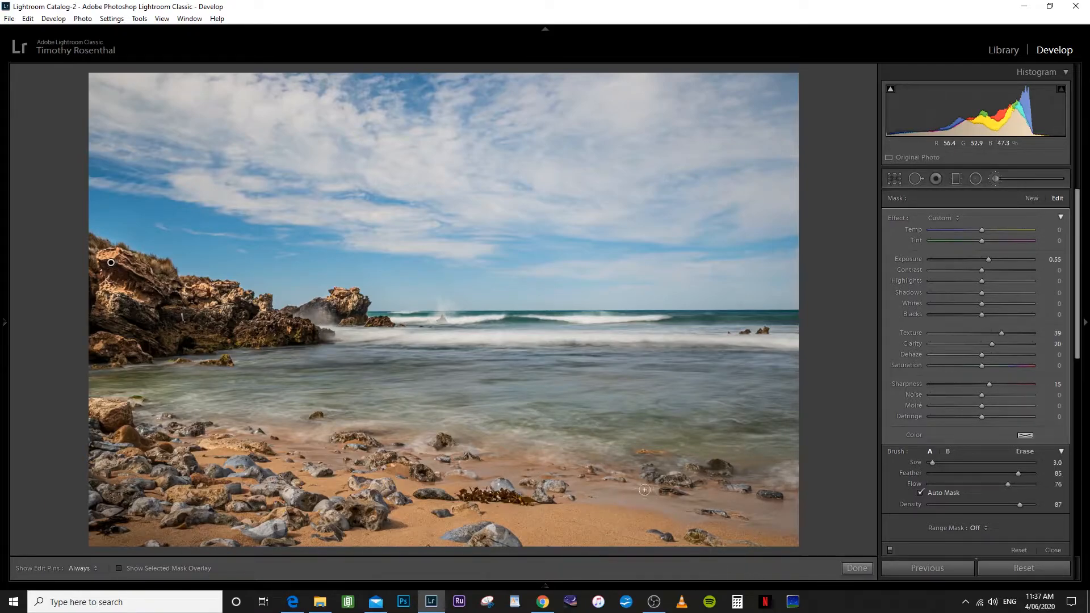
click(857, 567)
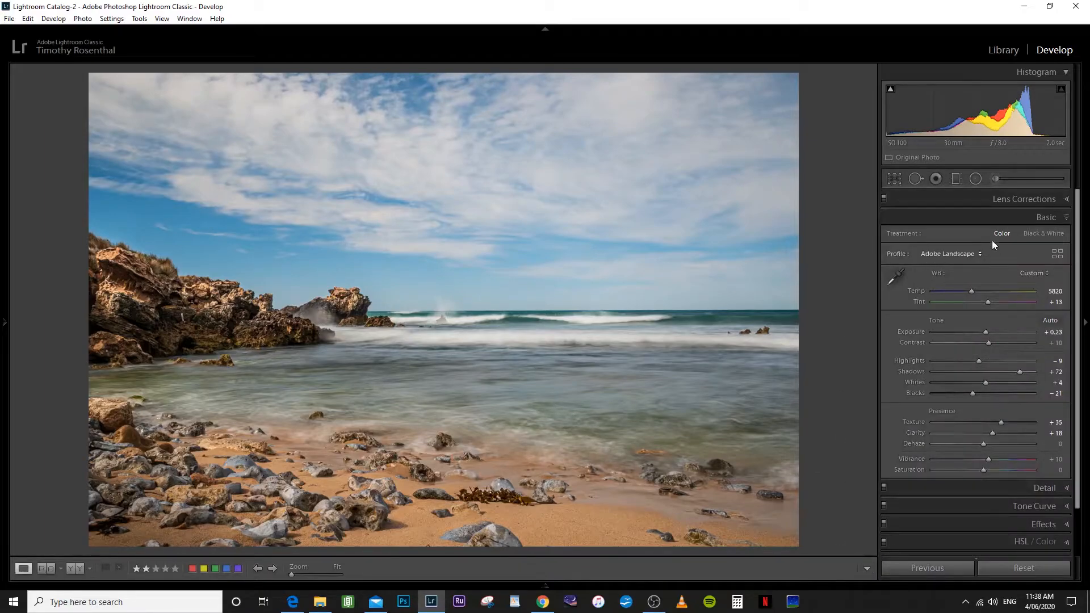
Start a new adjustment brush with the Exposure effect set to 0.77
click(995, 180)
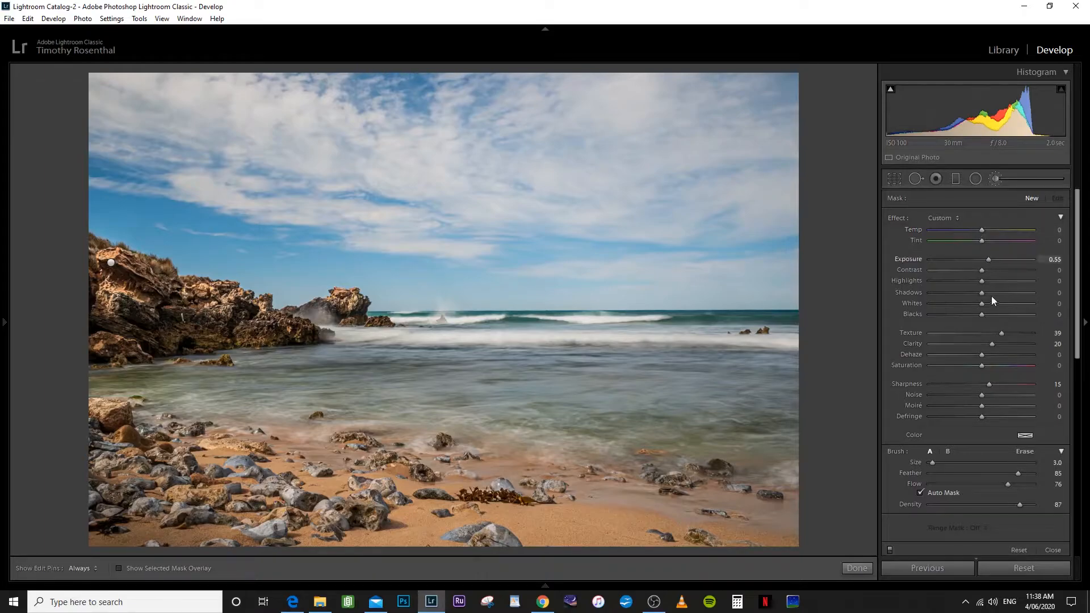
click(956, 218)
click(812, 238)
drag(989, 260, 991, 261)
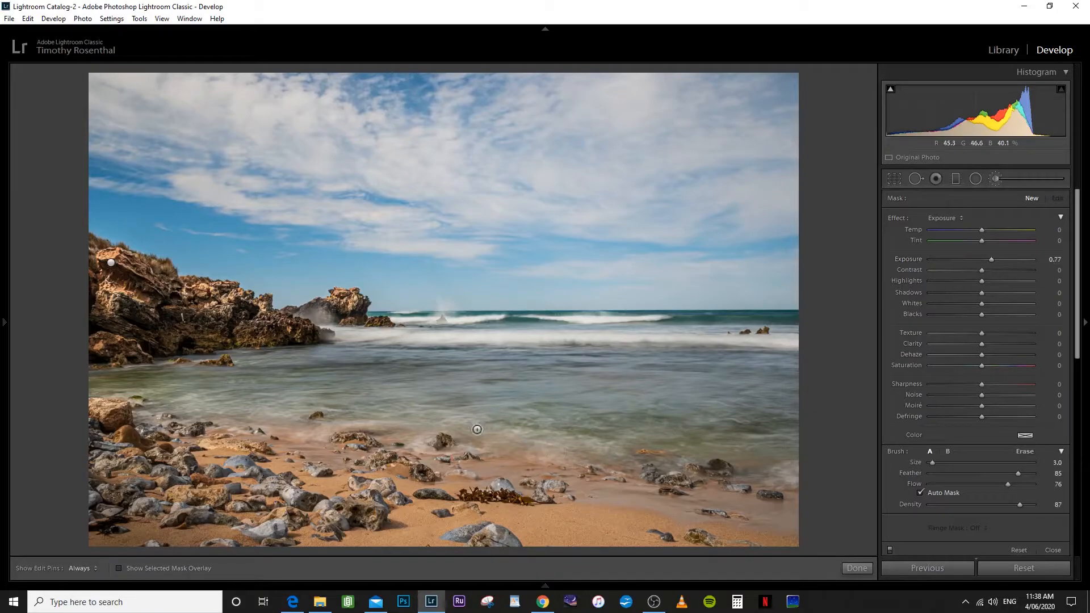
Enlarge the brush to size 6.0 and brighten the white water washing along the shoreline
scroll(482, 433, up, 2)
scroll(517, 434, up, 1)
key(h)
key(h)
drag(528, 418, 615, 445)
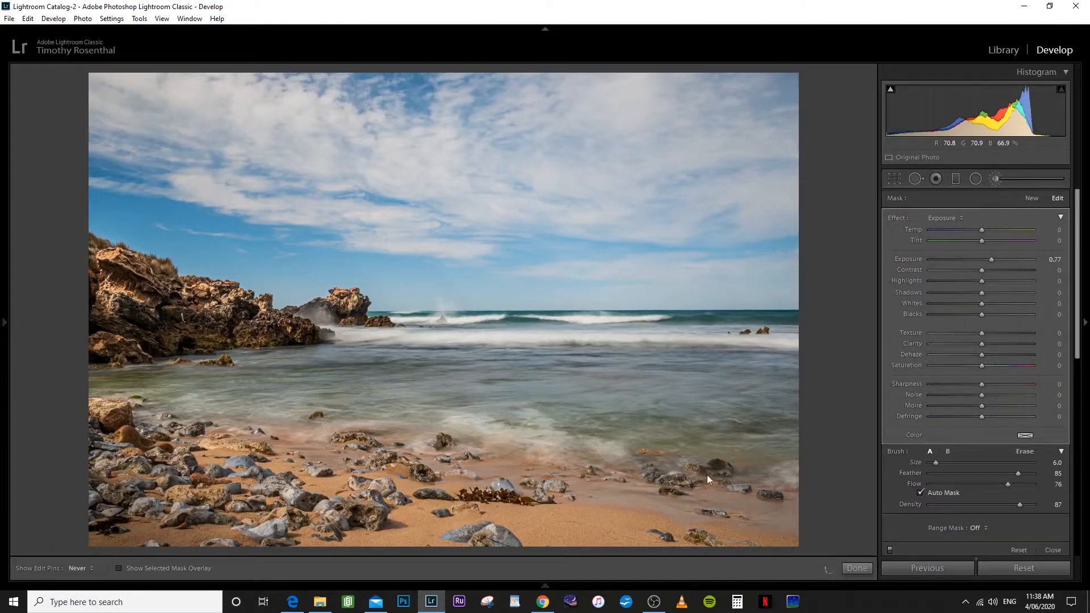
mouse_move(779, 463)
mouse_down()
mouse_move(789, 471)
mouse_move(774, 476)
mouse_up()
drag(716, 416, 682, 417)
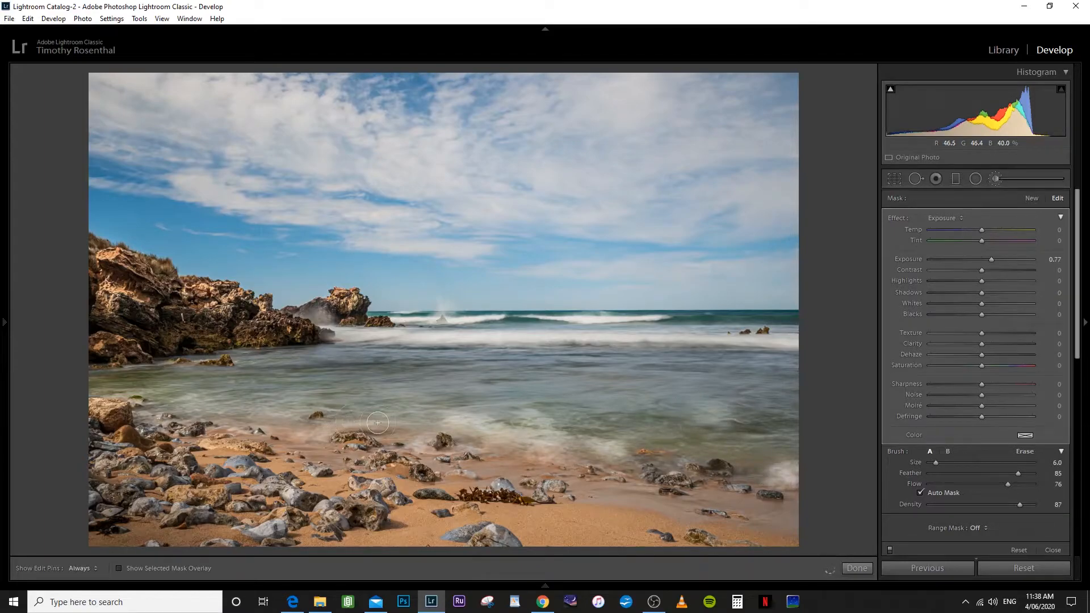
mouse_move(287, 407)
mouse_down()
mouse_move(183, 402)
mouse_move(199, 392)
mouse_up()
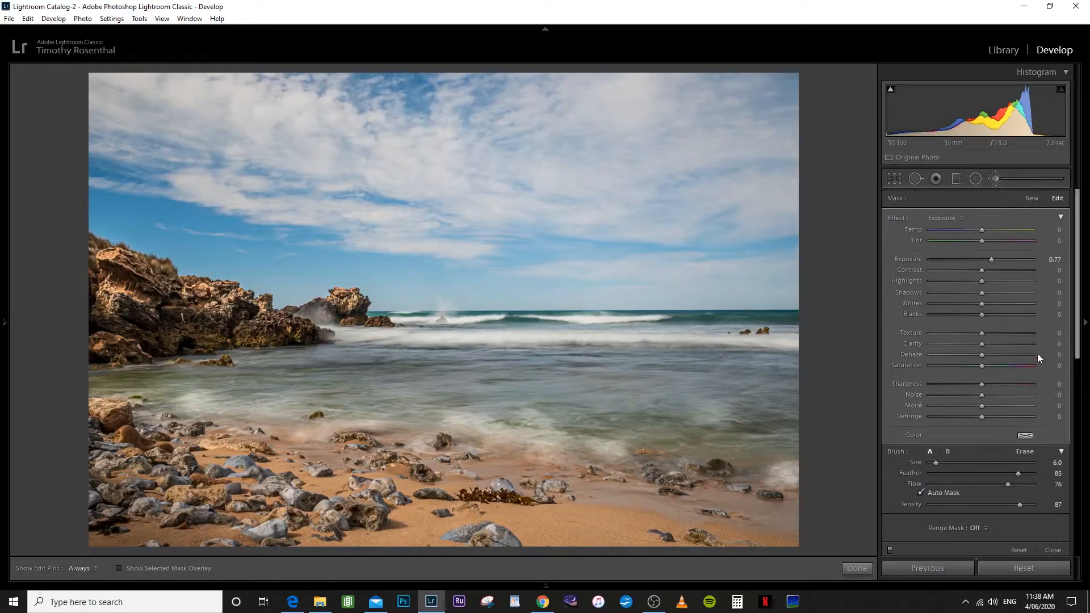
Reduce the shoreline brush's exposure to 0.42, inspect the result without edit pins and finish the adjustment
drag(990, 259, 990, 259)
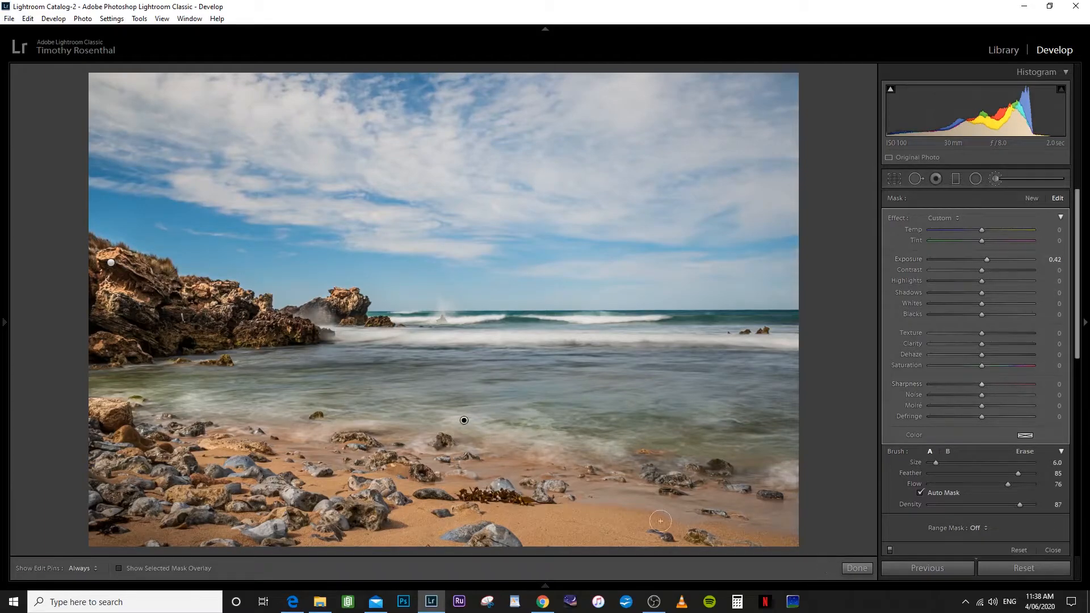
key(h)
key(h)
key(h)
key(h)
click(855, 569)
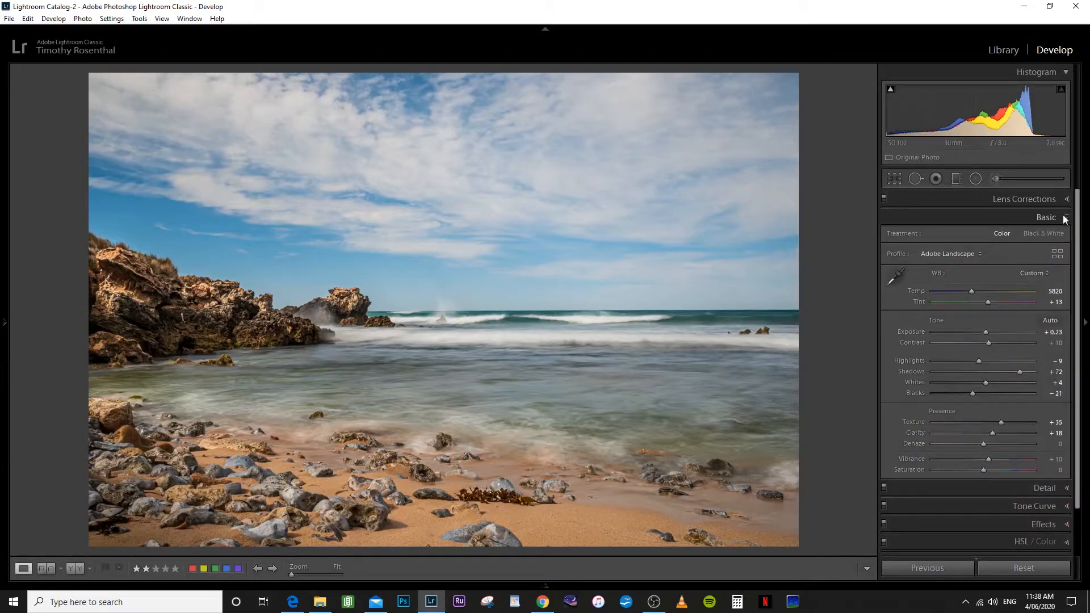
Draw a flat oval radial filter over the shallow water below the headland and set its exposure to 0.38
click(976, 179)
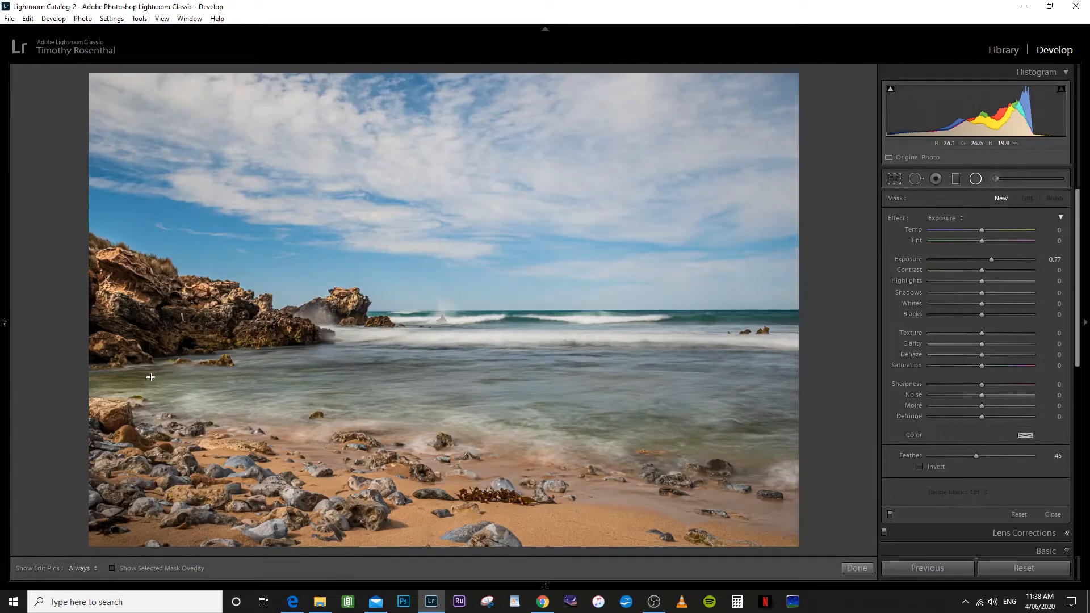
mouse_move(231, 376)
mouse_down()
mouse_move(265, 377)
mouse_move(266, 402)
mouse_move(275, 401)
mouse_up()
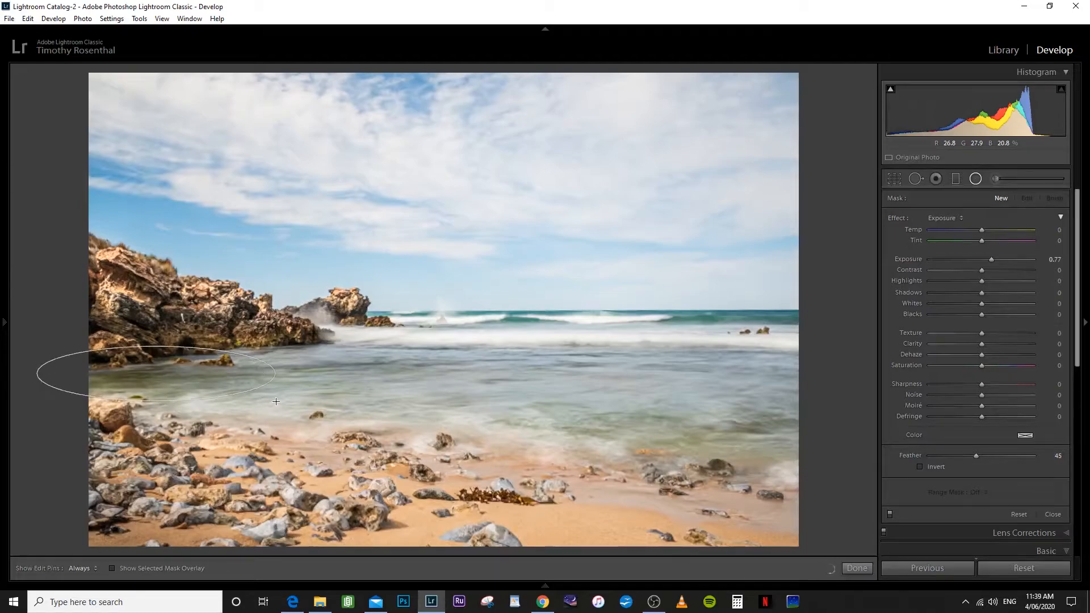
drag(159, 377, 176, 382)
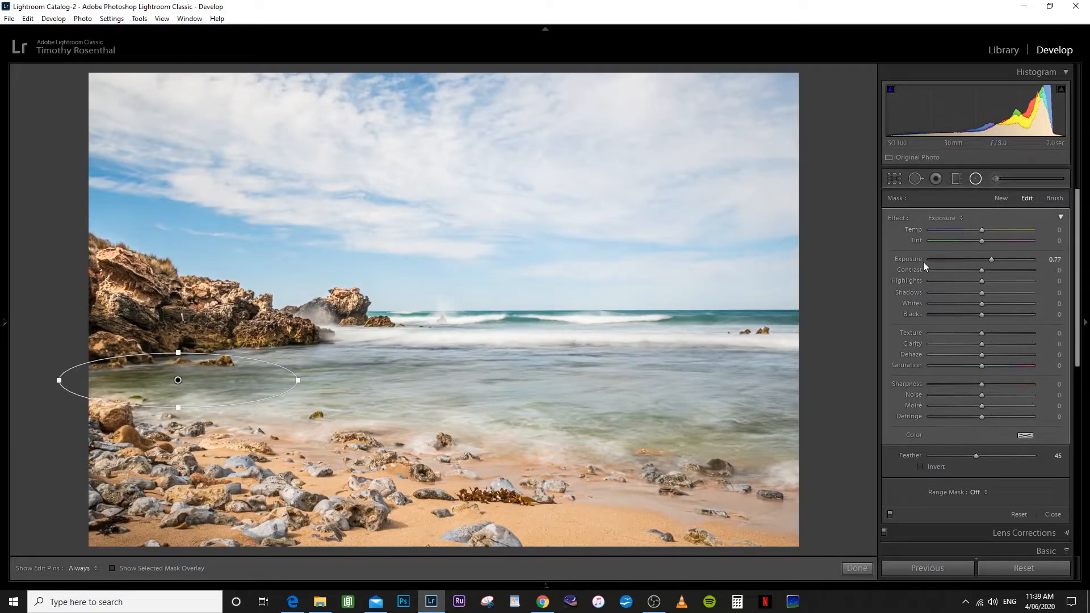
drag(990, 261, 986, 261)
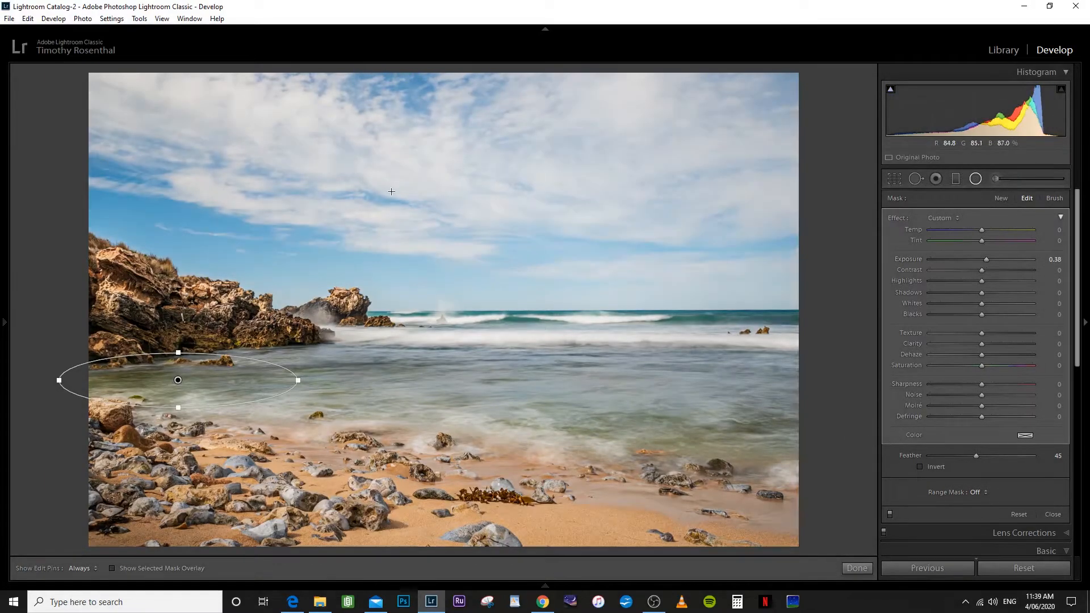
Invert the radial filter so it affects the inside of the oval, then widen it and shift it slightly along the water
click(920, 466)
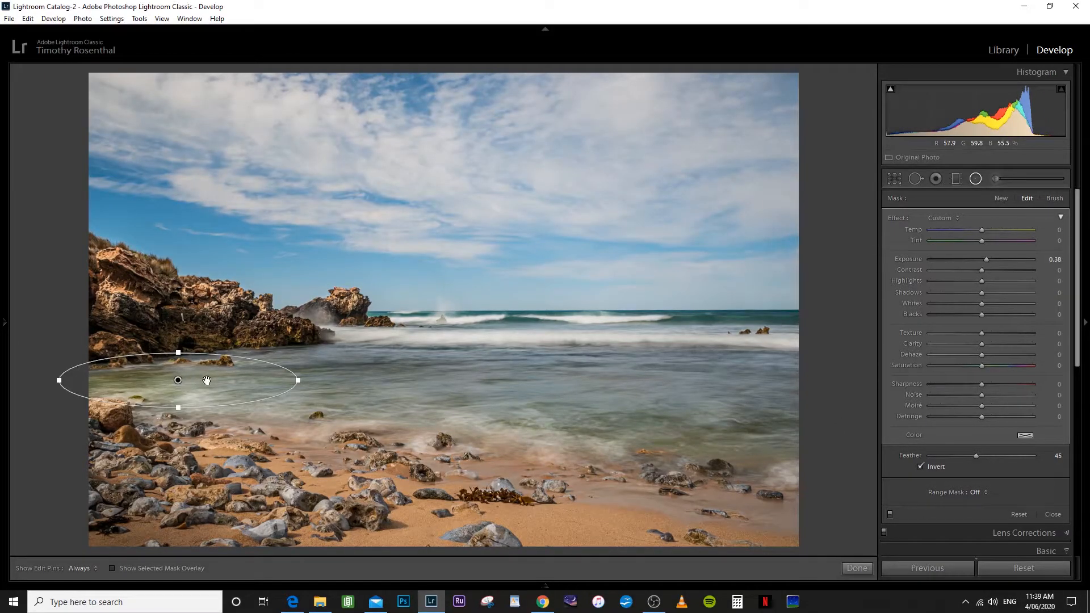
drag(297, 380, 326, 378)
drag(178, 380, 186, 382)
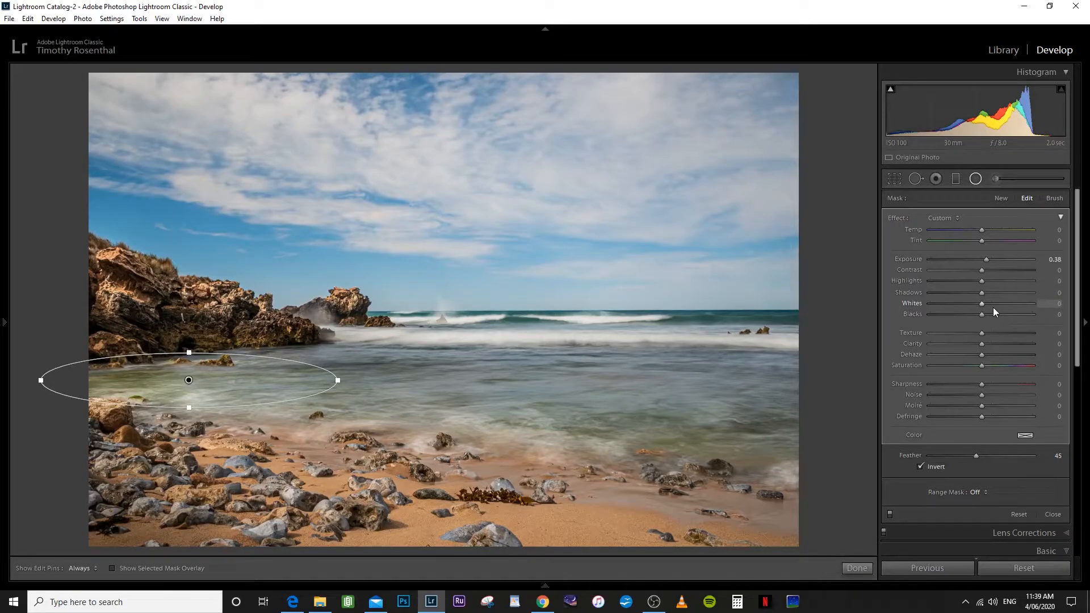
Set the radial filter's feather to 82, texture to 28, clarity to 14 and saturation to 30, and preview the photo without the filter
drag(975, 457, 1015, 461)
drag(980, 334, 998, 366)
drag(987, 234, 980, 241)
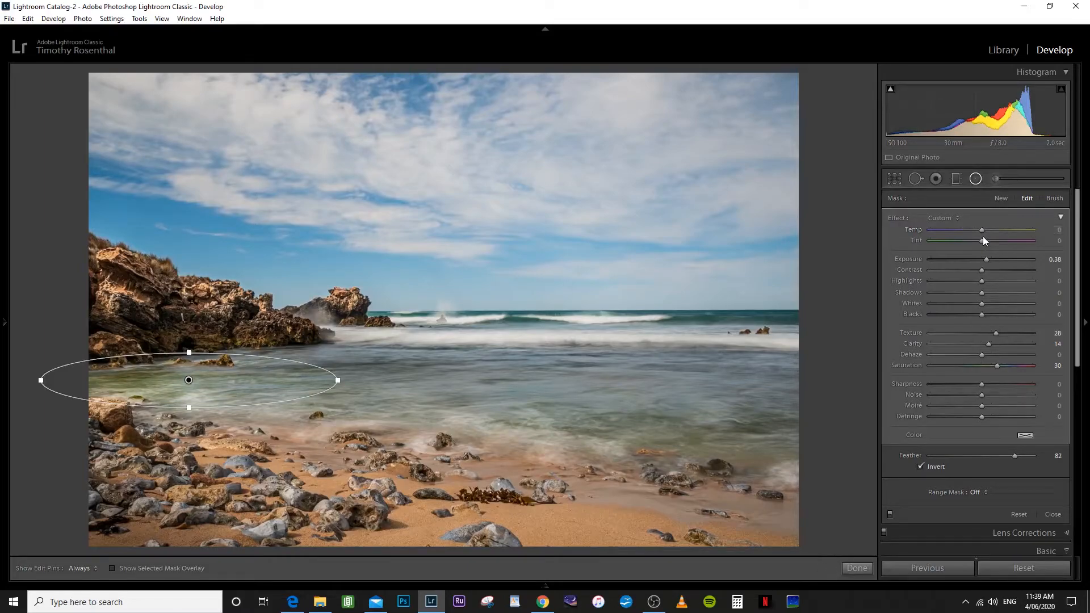
click(890, 516)
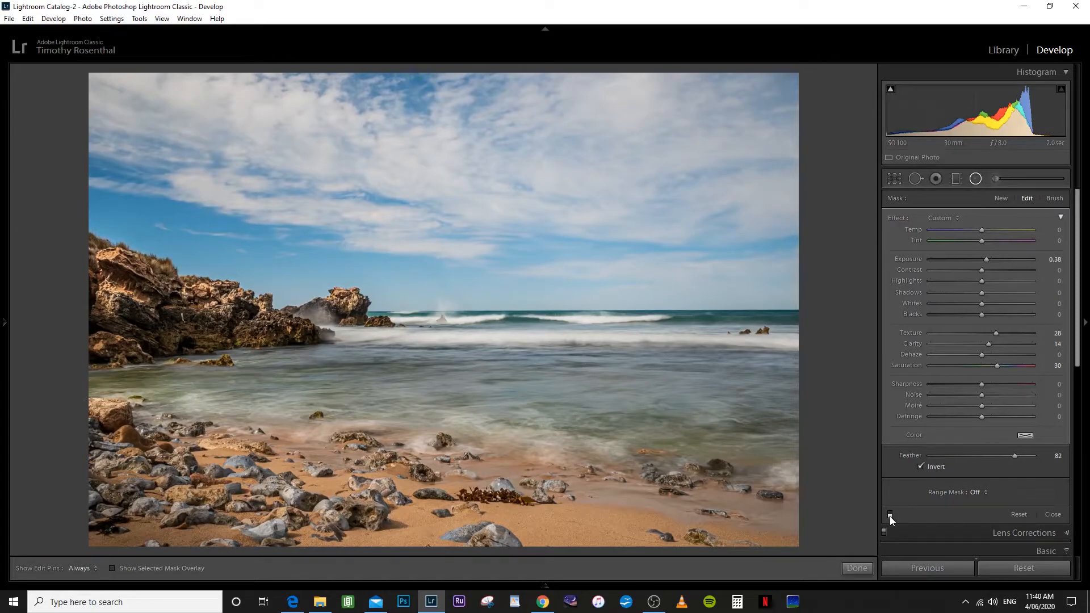
Enlarge the radial filter below the headland slightly, then set its exposure to 0.64 and contrast to 7 and finish the adjustment
click(889, 513)
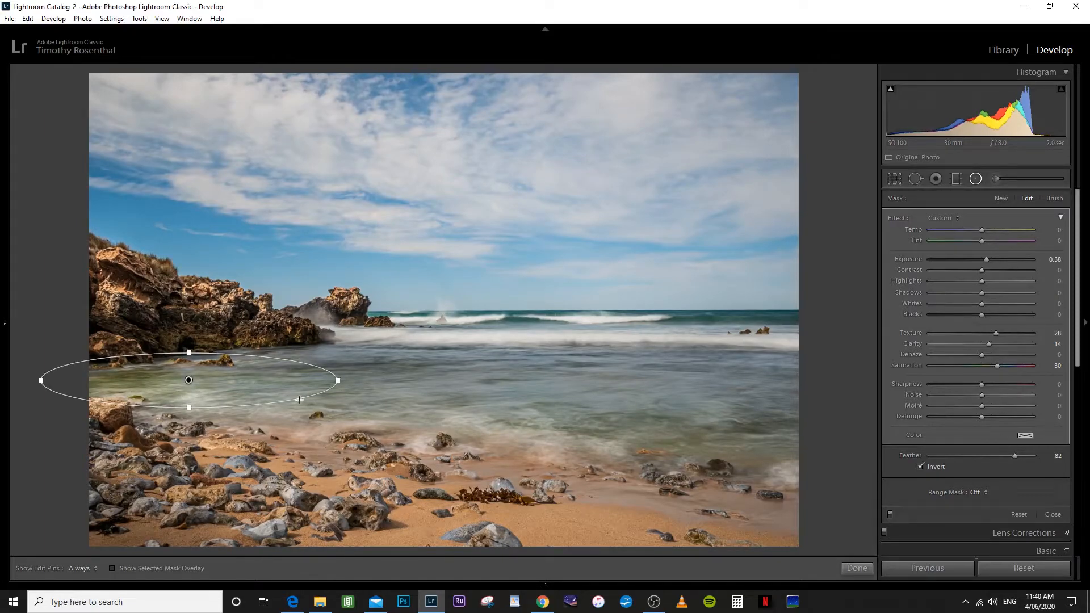
drag(337, 382, 348, 382)
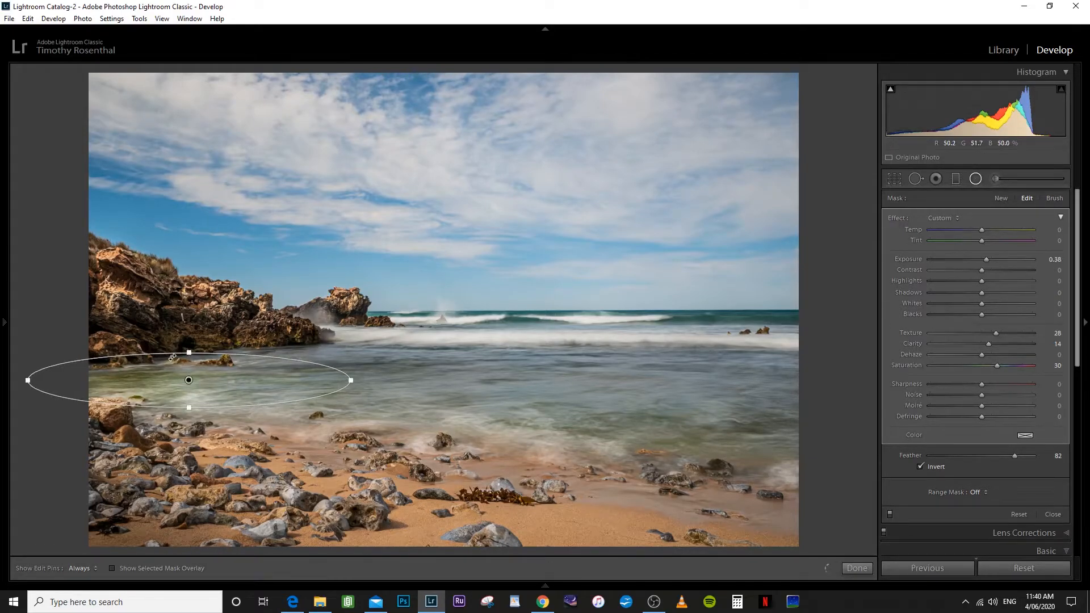
drag(191, 353, 191, 347)
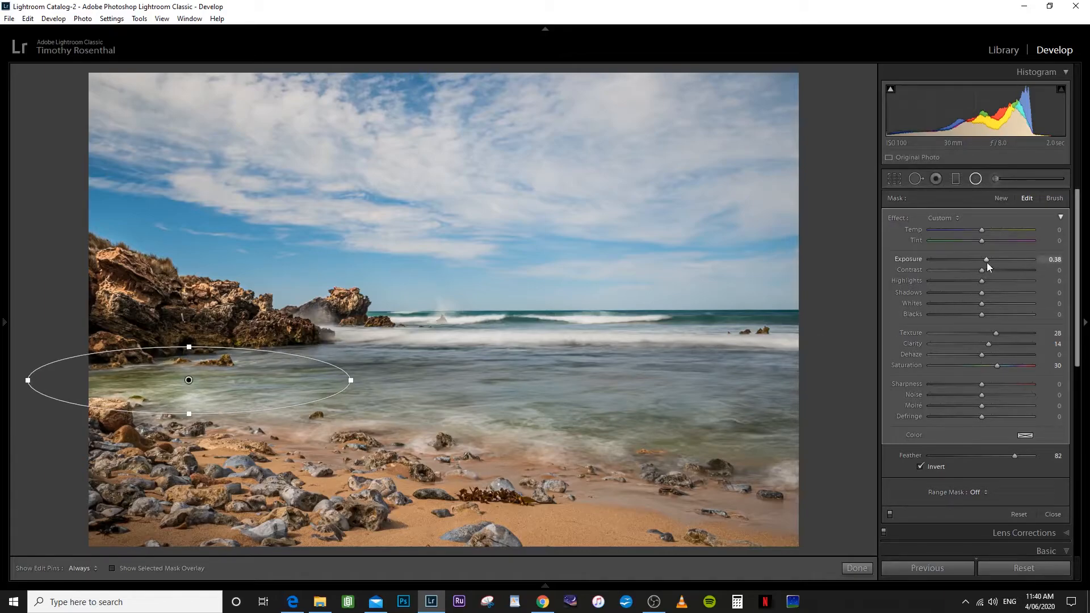
drag(989, 262, 983, 273)
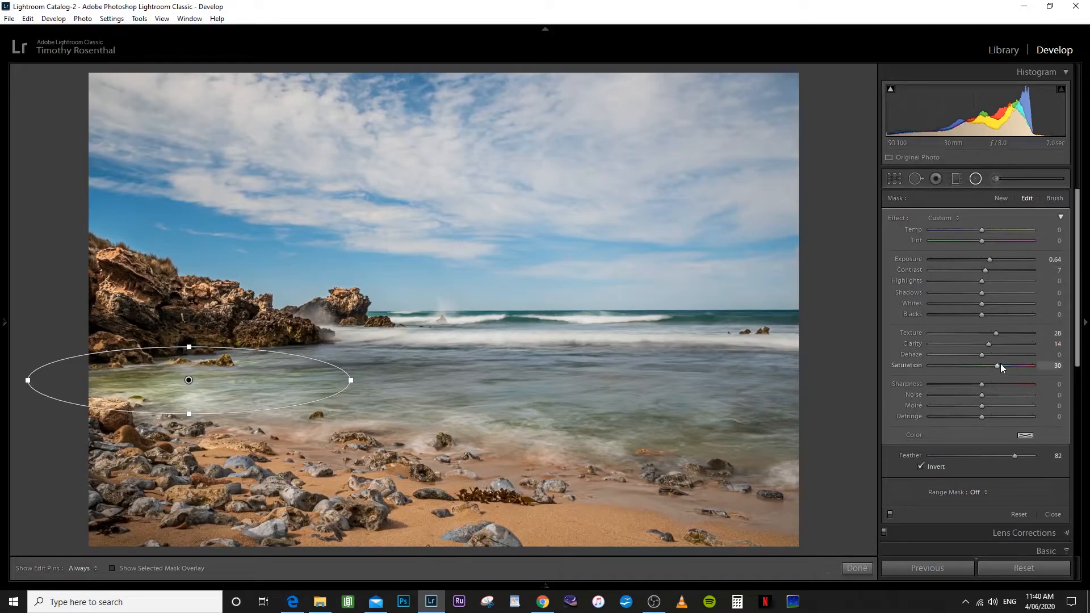
click(857, 568)
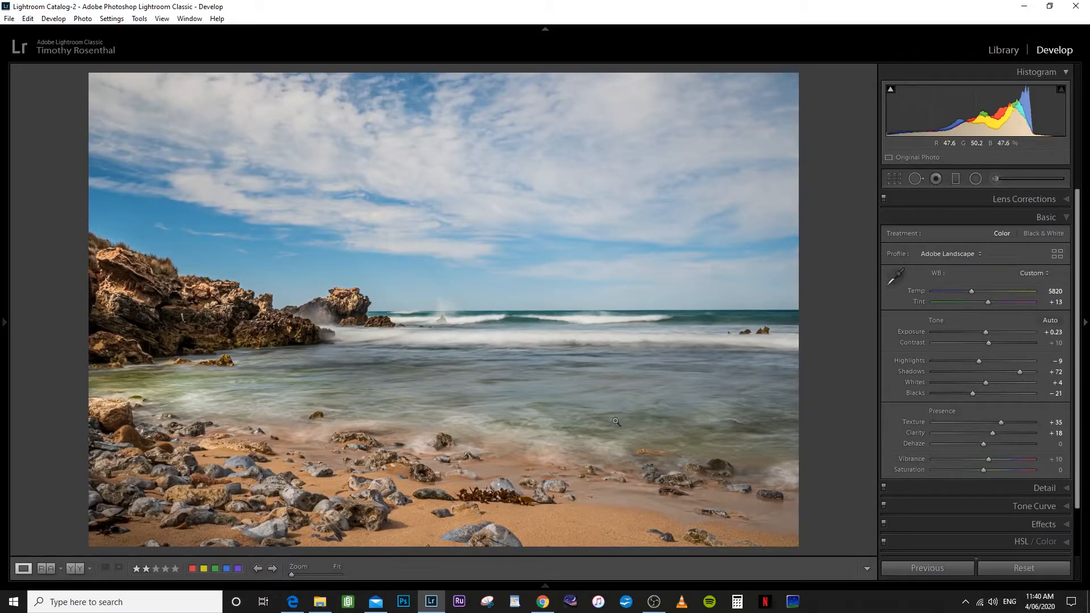
Draw a flat oval radial filter over the open water on the photo's right side, invert it and set its feather to 79
click(976, 180)
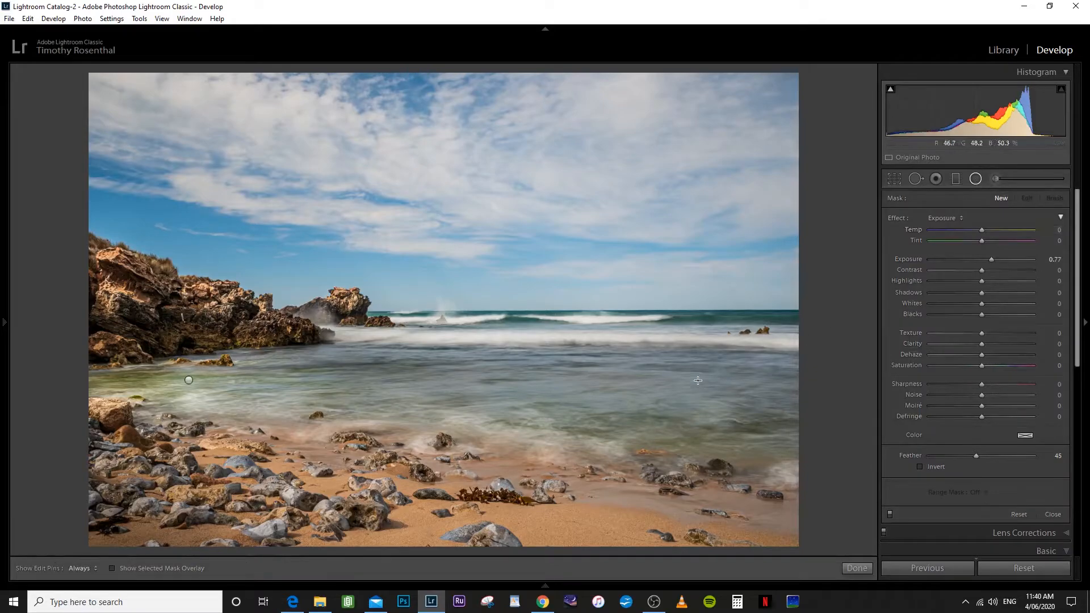
drag(553, 377, 522, 450)
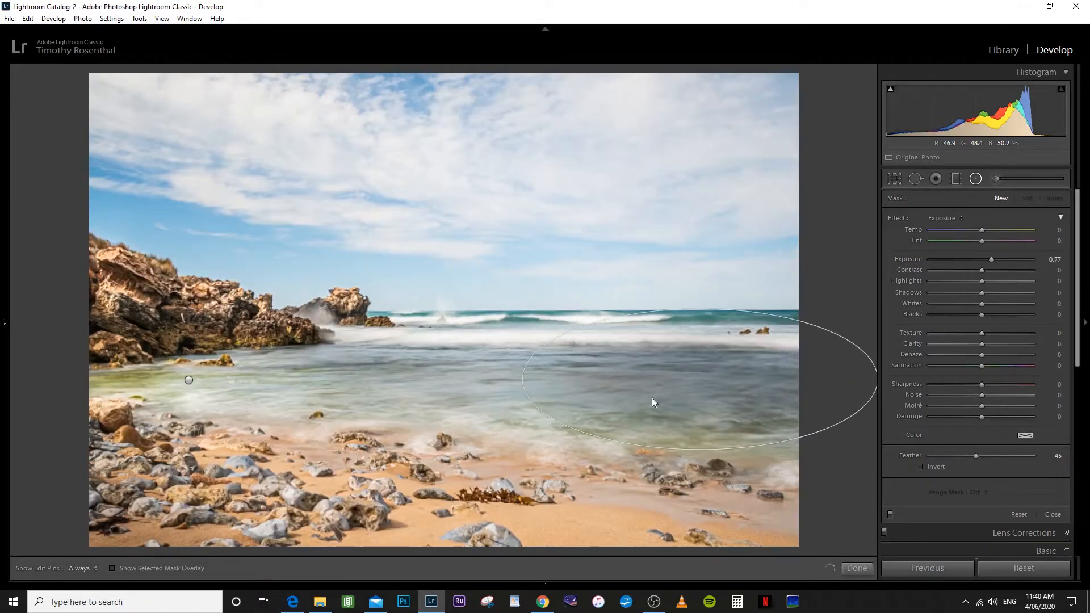
drag(700, 379, 659, 385)
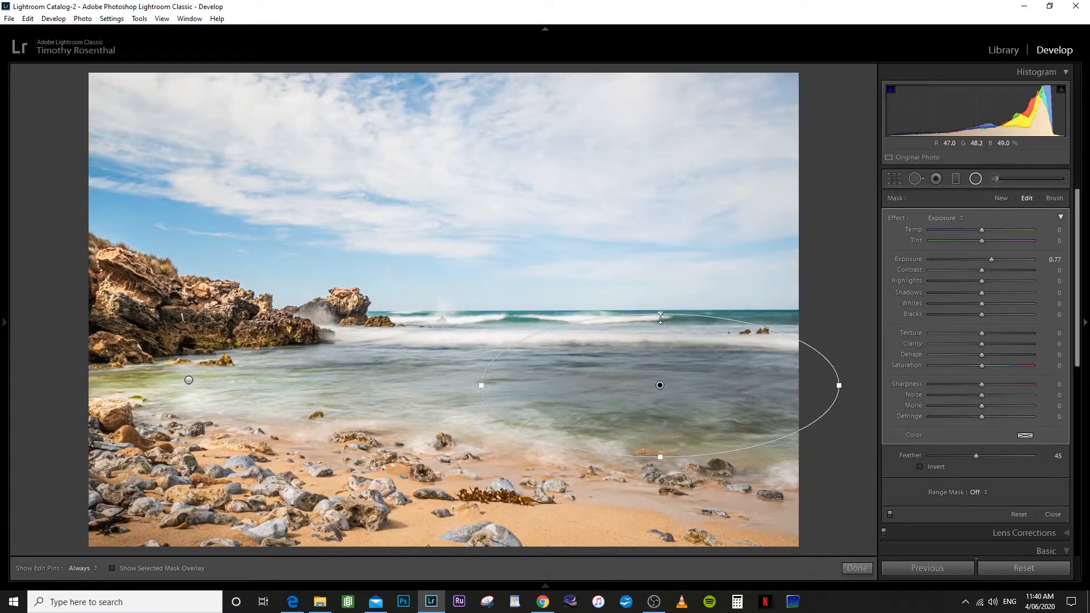
drag(660, 314, 660, 333)
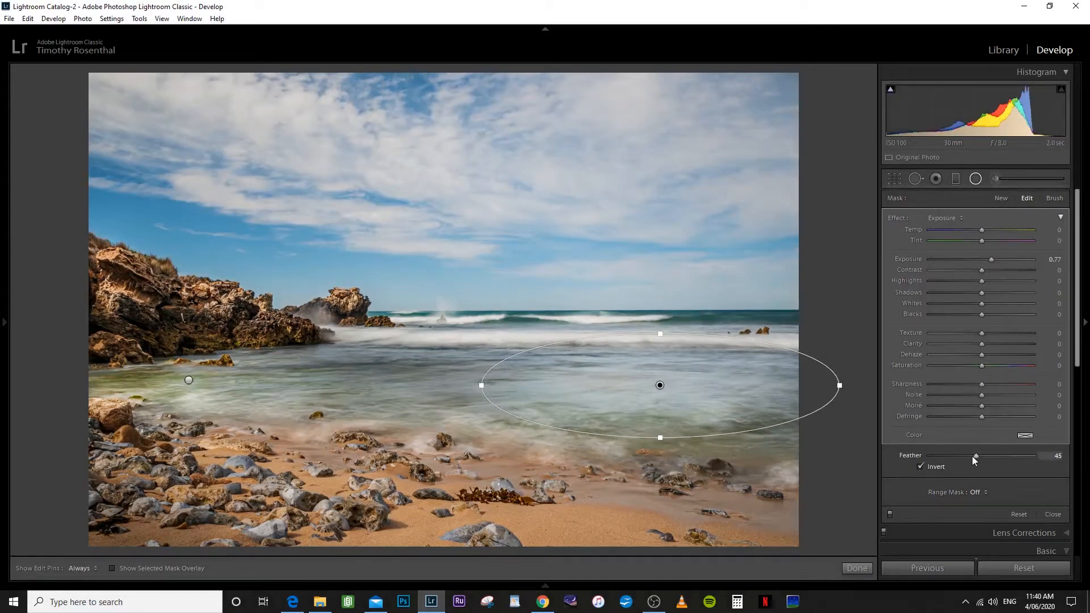
drag(1019, 462, 1011, 459)
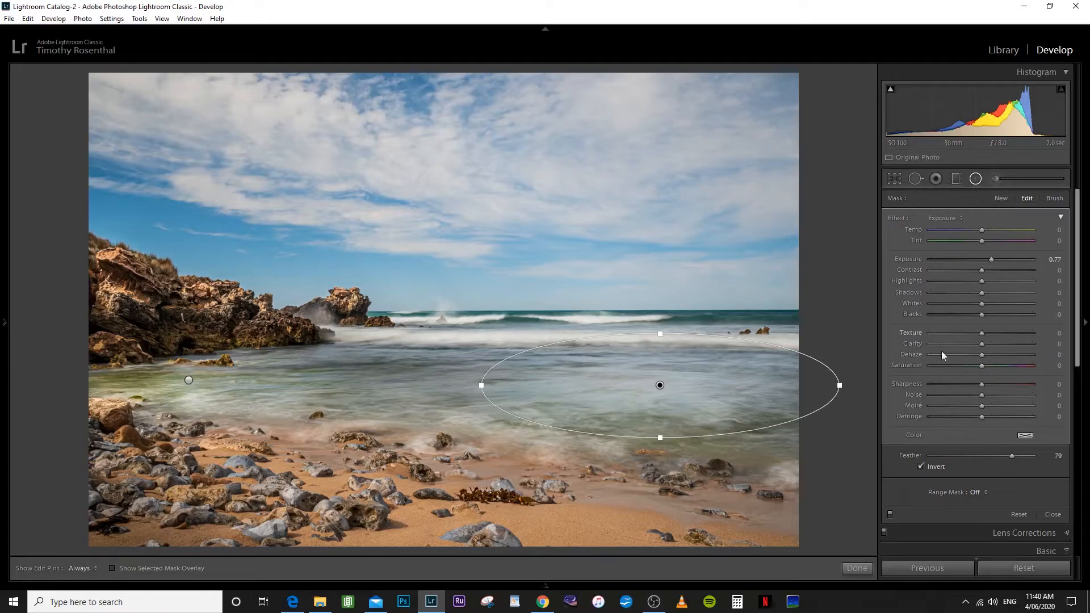
Set the open-water filter's texture to 57, clarity to 33 and saturation to 59, widen it slightly and compare the photo with and without radial filters
drag(989, 366, 1013, 369)
drag(982, 343, 997, 344)
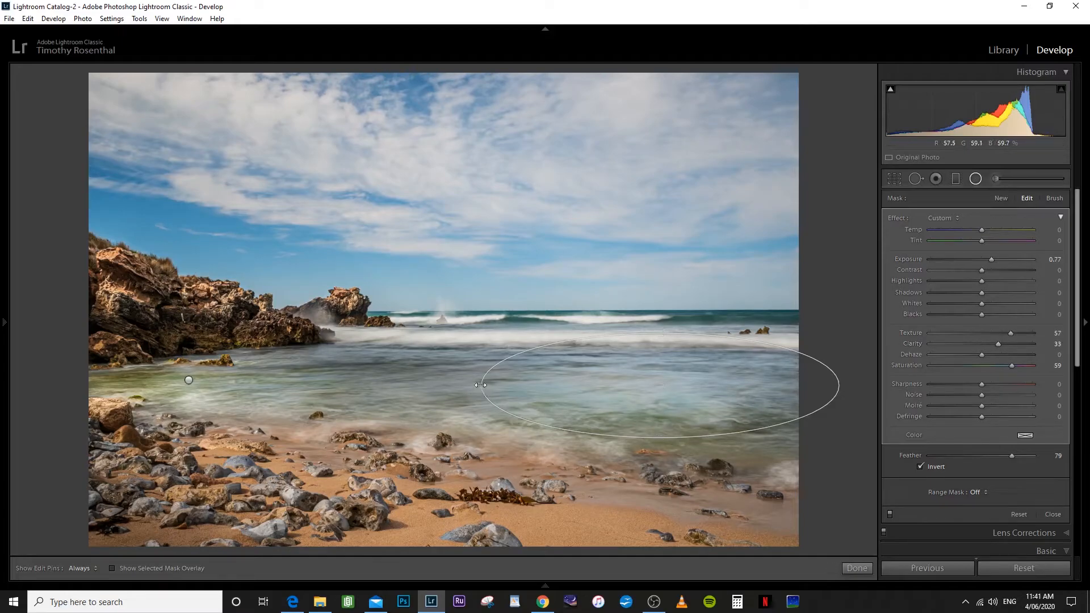
drag(469, 385, 469, 385)
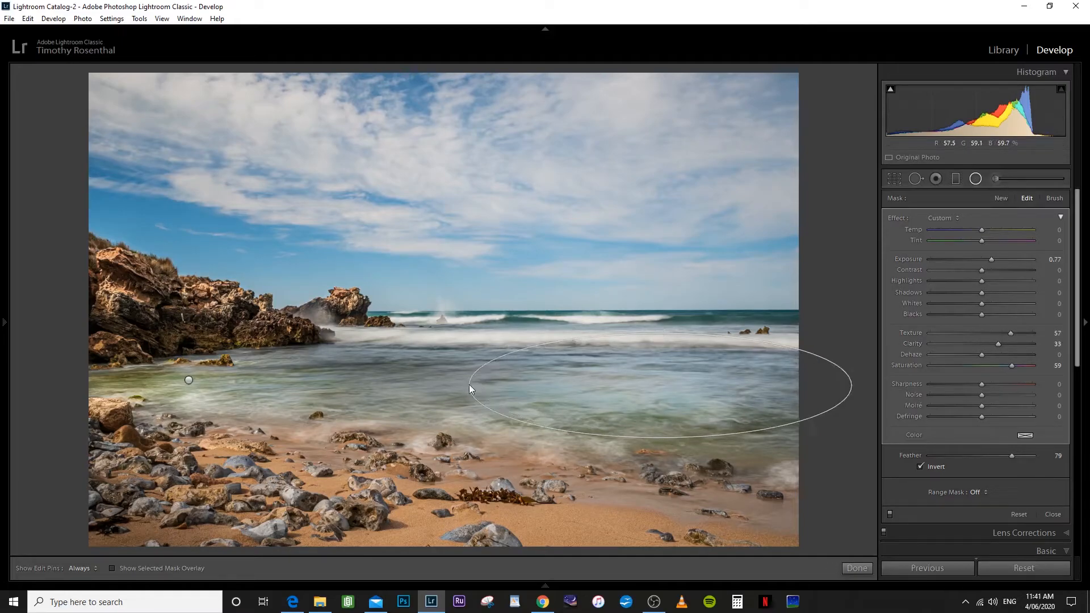
click(888, 516)
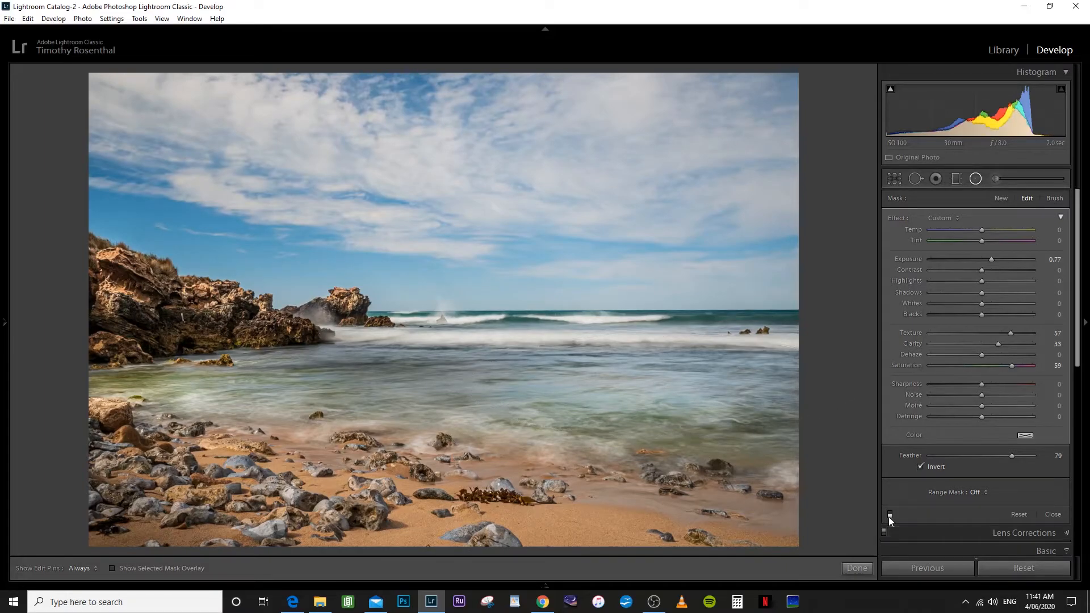
click(889, 514)
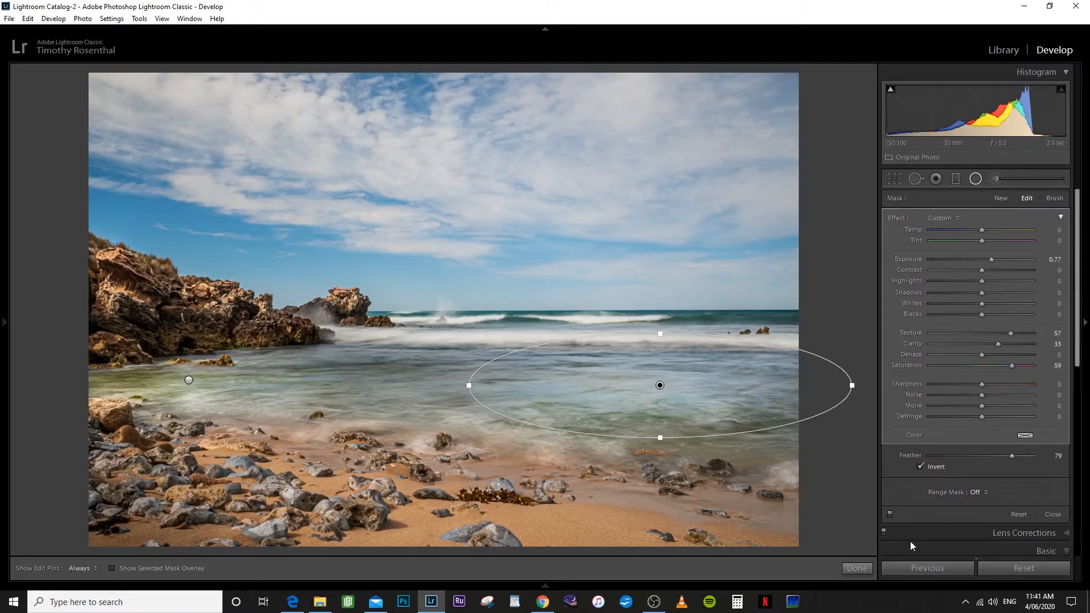
mouse_move(831, 579)
key(shift+m)
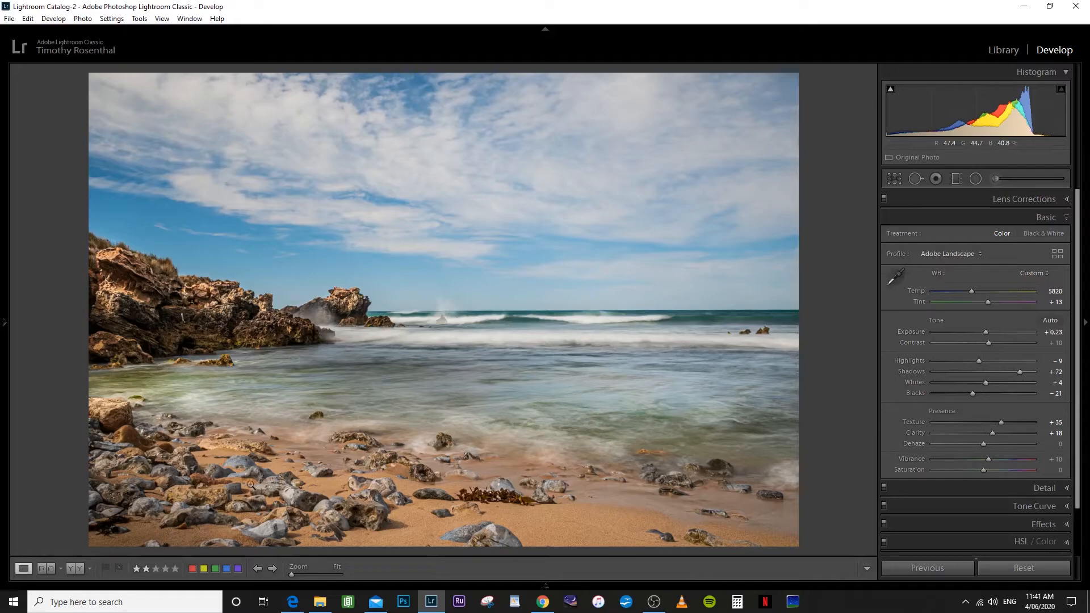
Draw a tilted oval radial filter over the stones along the left part of the beach and invert it to affect the inside
click(976, 178)
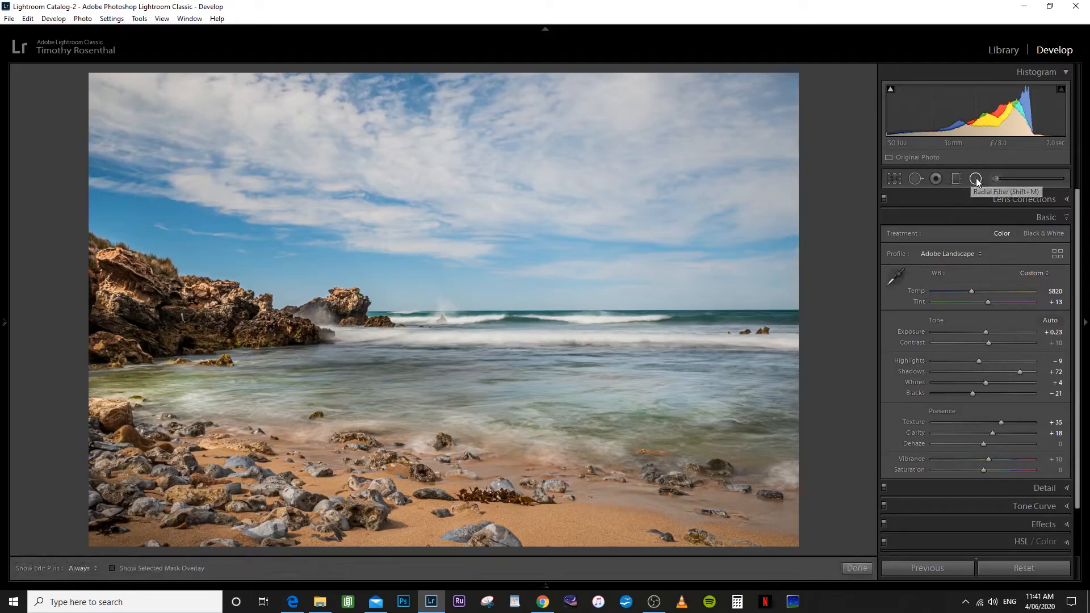
drag(215, 464, 392, 488)
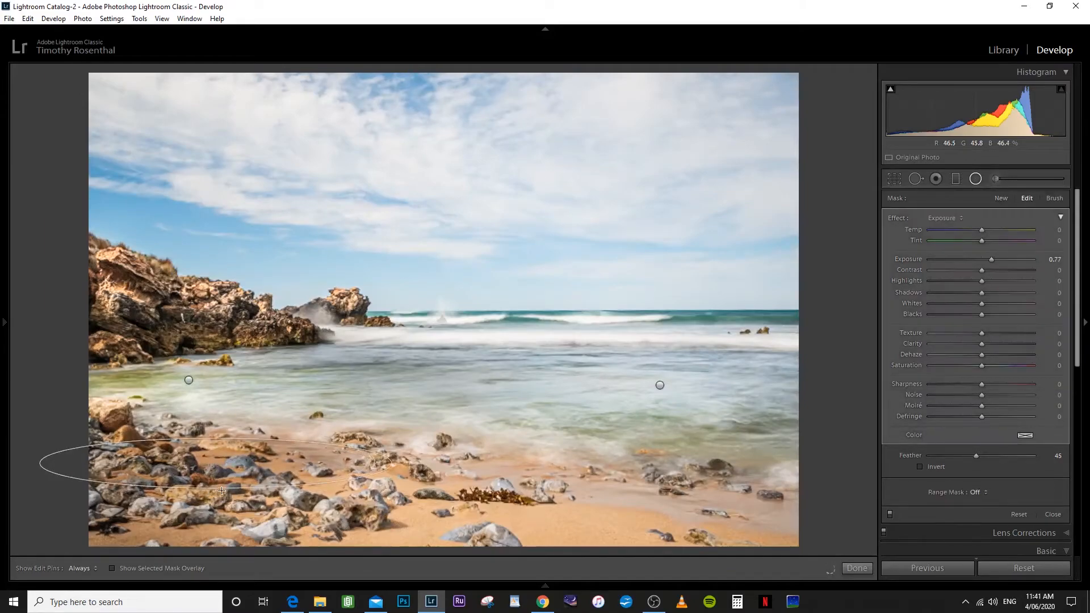
drag(312, 485, 268, 497)
drag(223, 437, 230, 429)
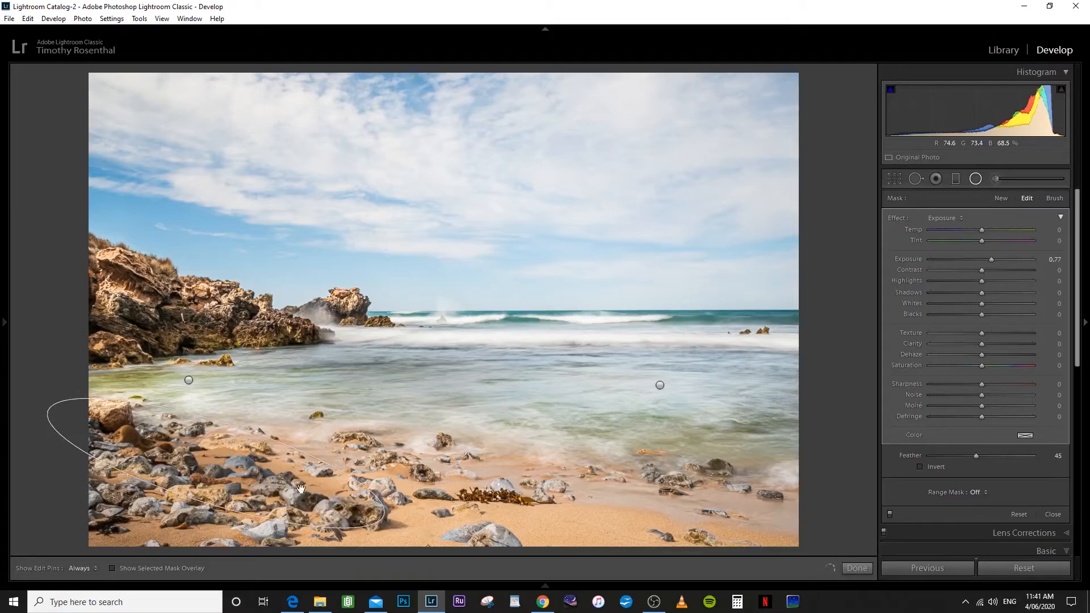
drag(218, 466, 236, 460)
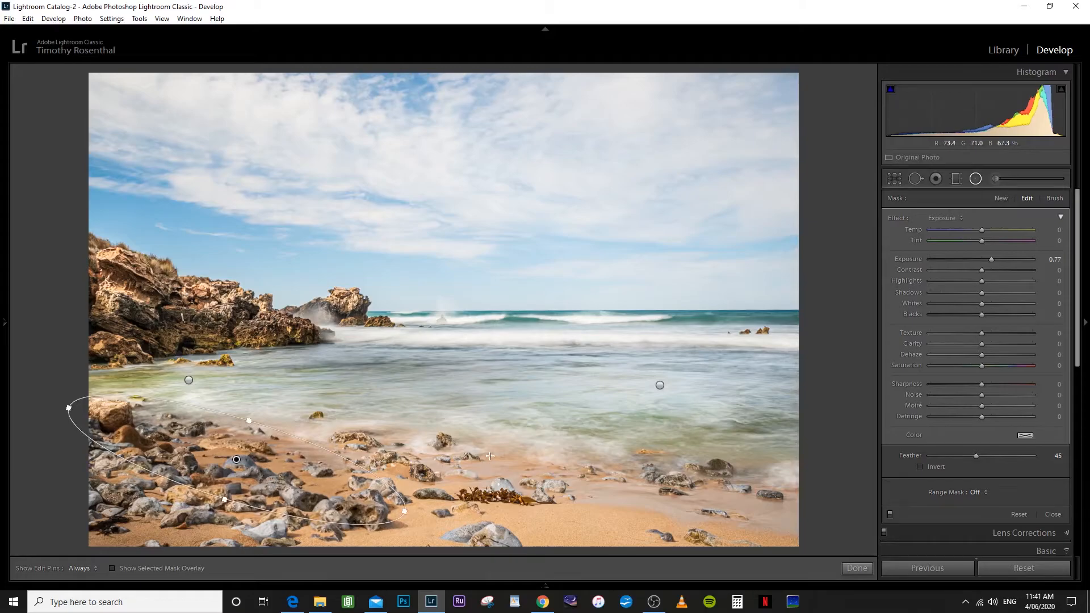
drag(345, 459, 349, 450)
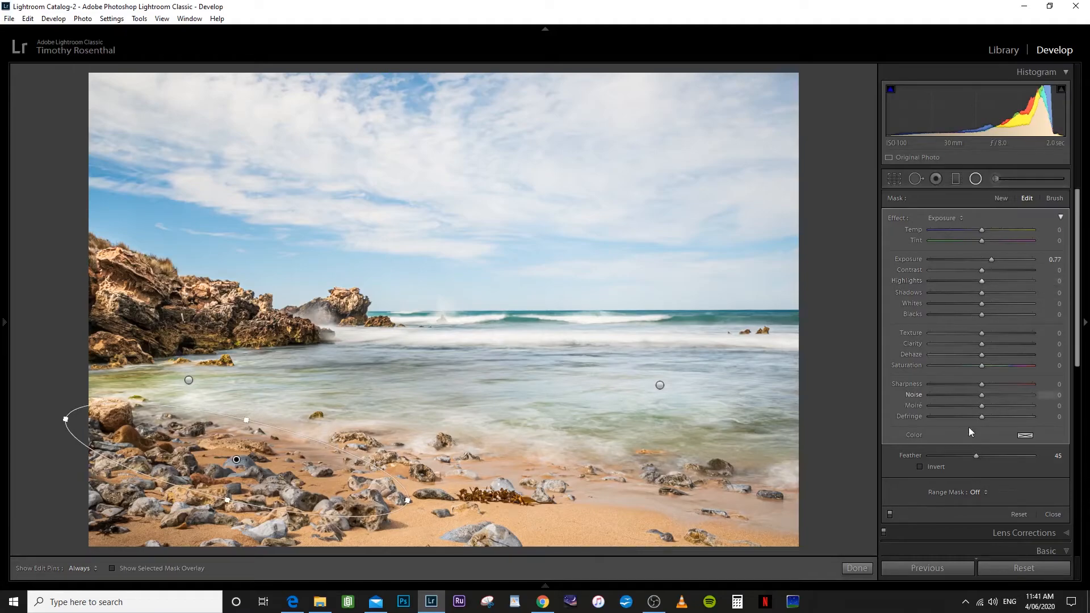
click(919, 467)
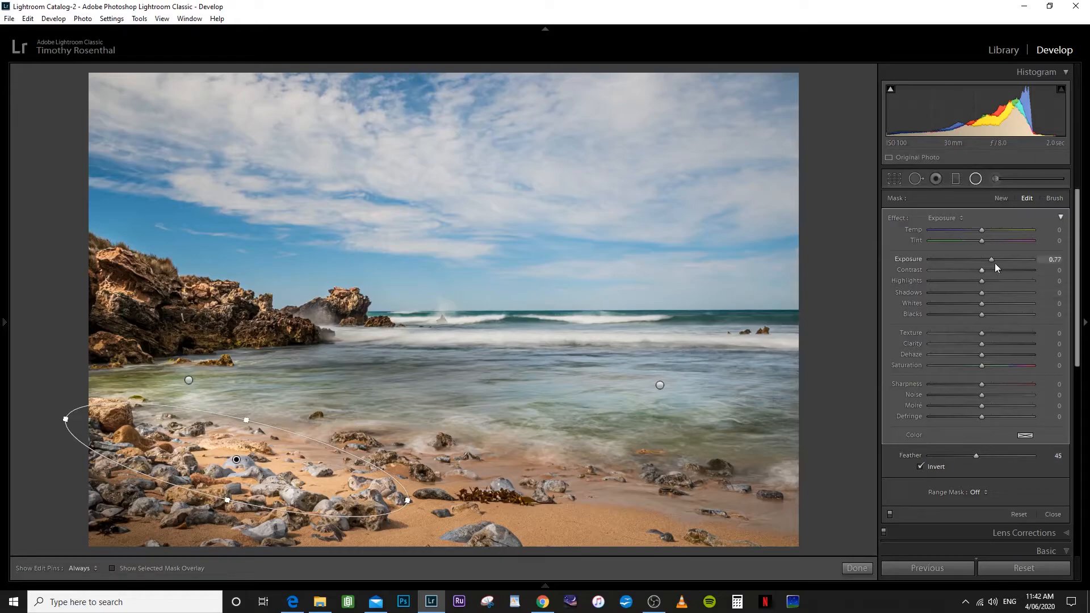
Set the stones' radial filter to exposure 0.42, texture 67 and clarity 44, raise its saturation, and compare the finished edit with the original side by side
drag(992, 261, 989, 260)
drag(981, 332, 1011, 333)
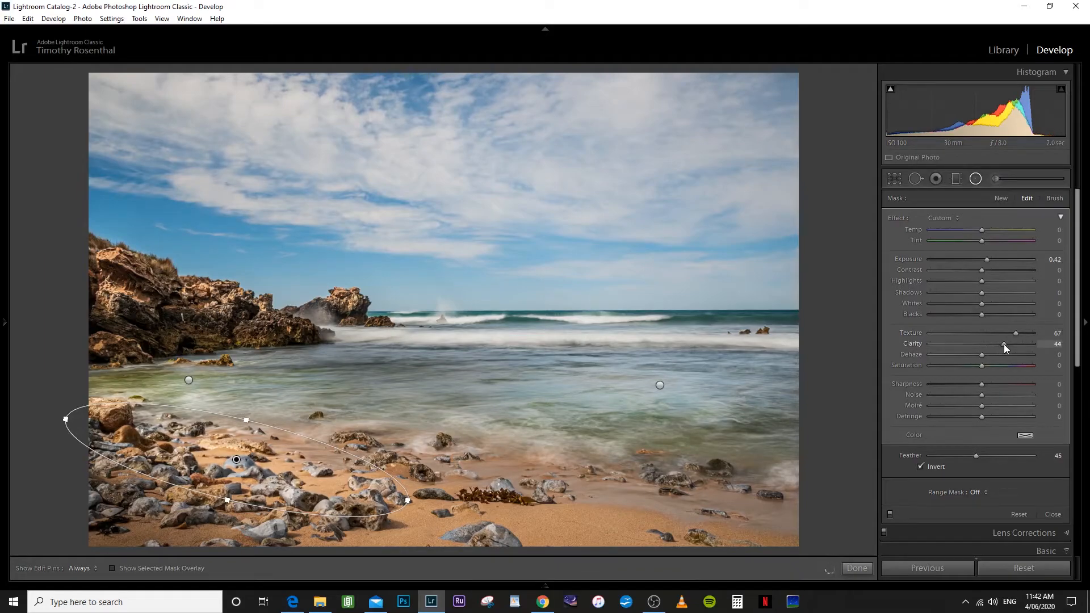
drag(992, 370, 997, 369)
click(854, 569)
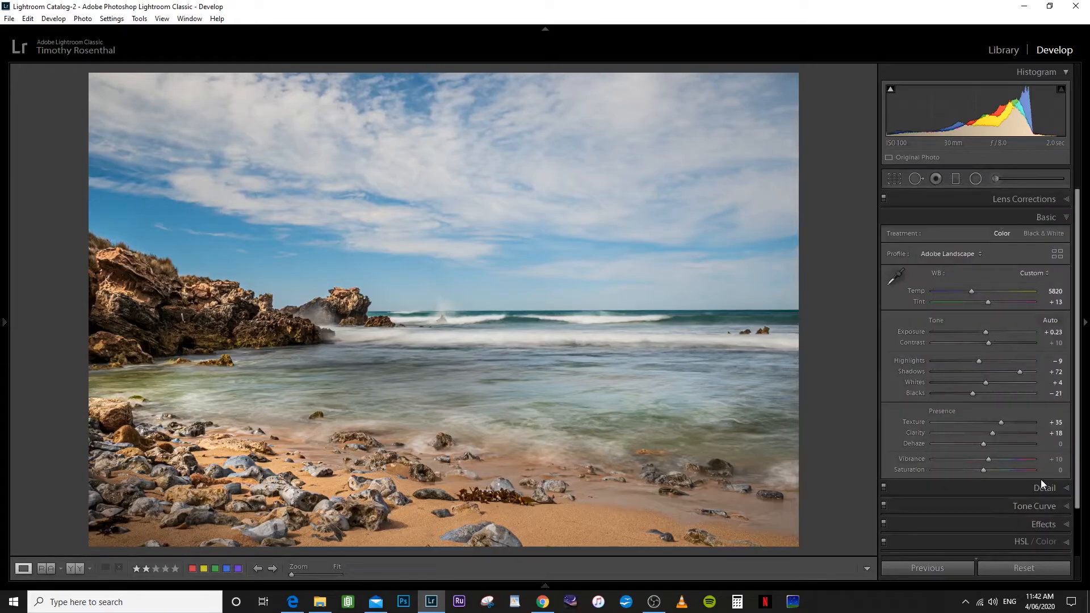
key(y)
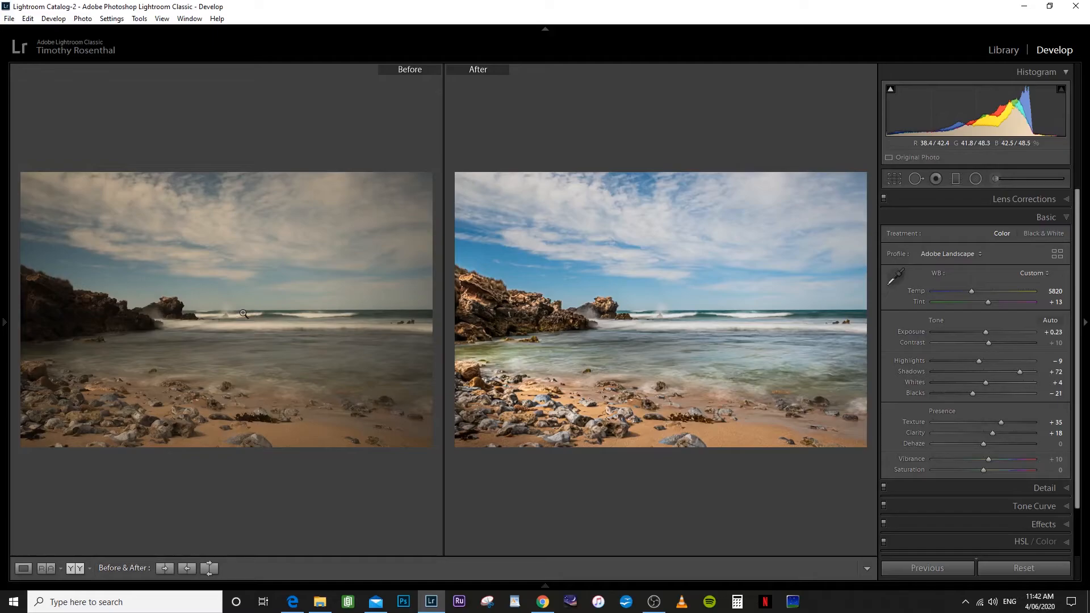
key(y)
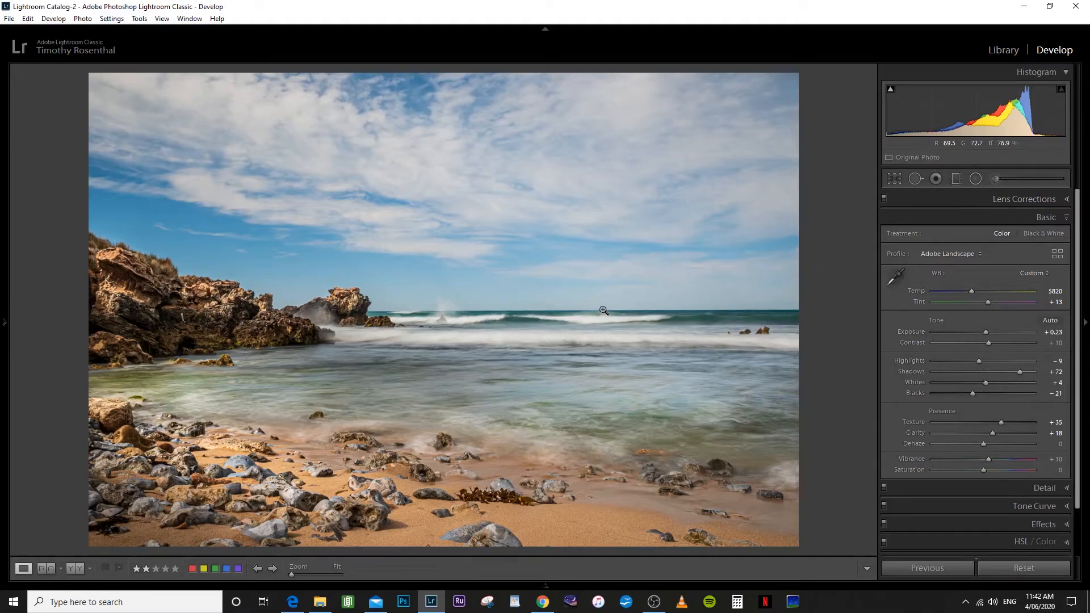
Crop the photo to a 16 x 9 aspect, cutting off more sky than beach, and straighten it to an angle of 1.42
click(895, 178)
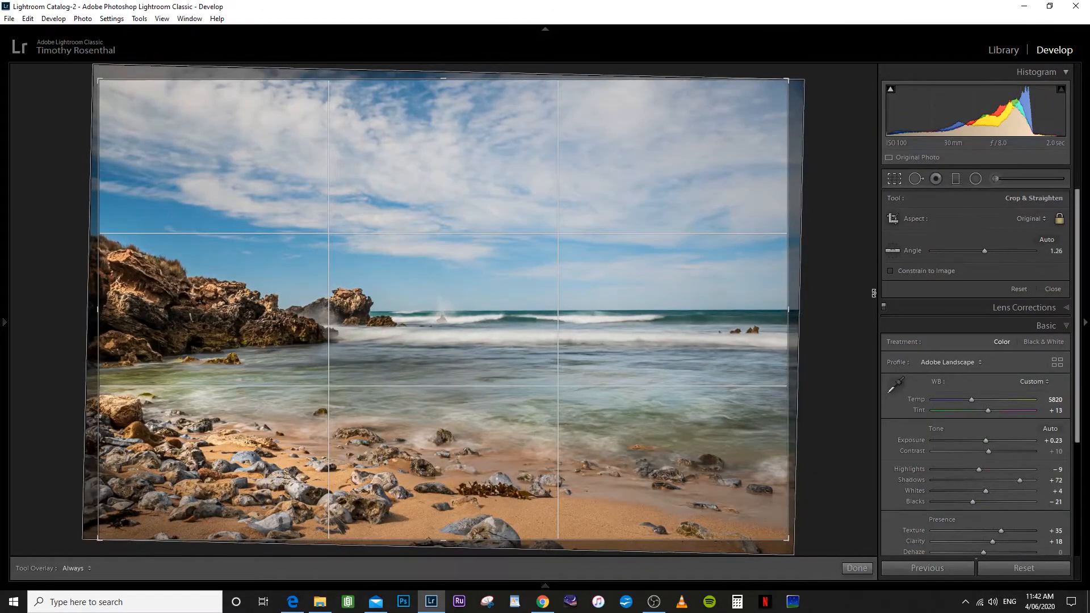
click(1043, 219)
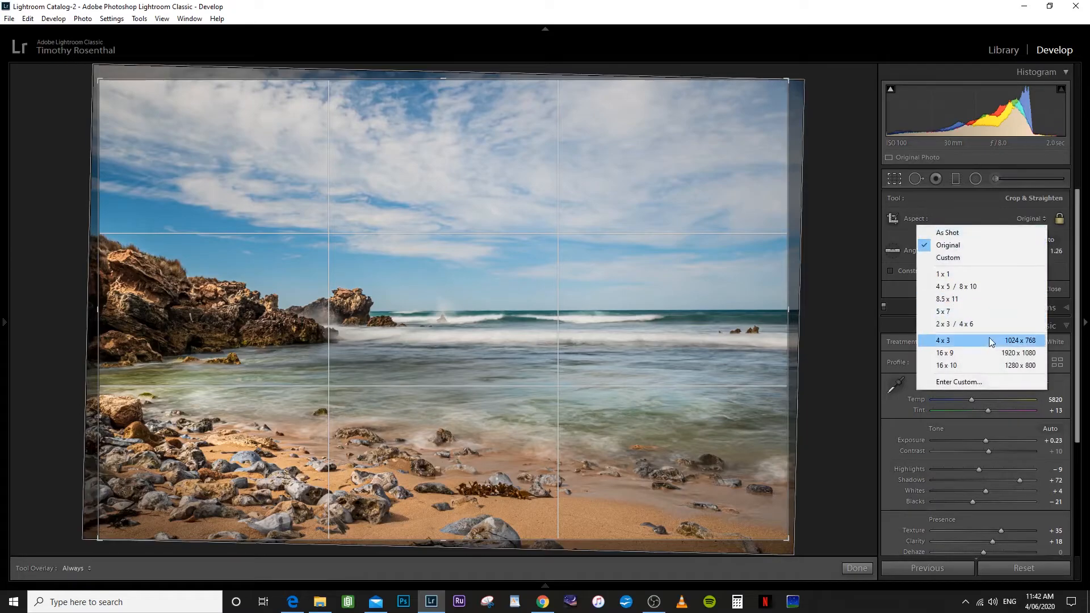
click(952, 354)
drag(452, 350, 459, 317)
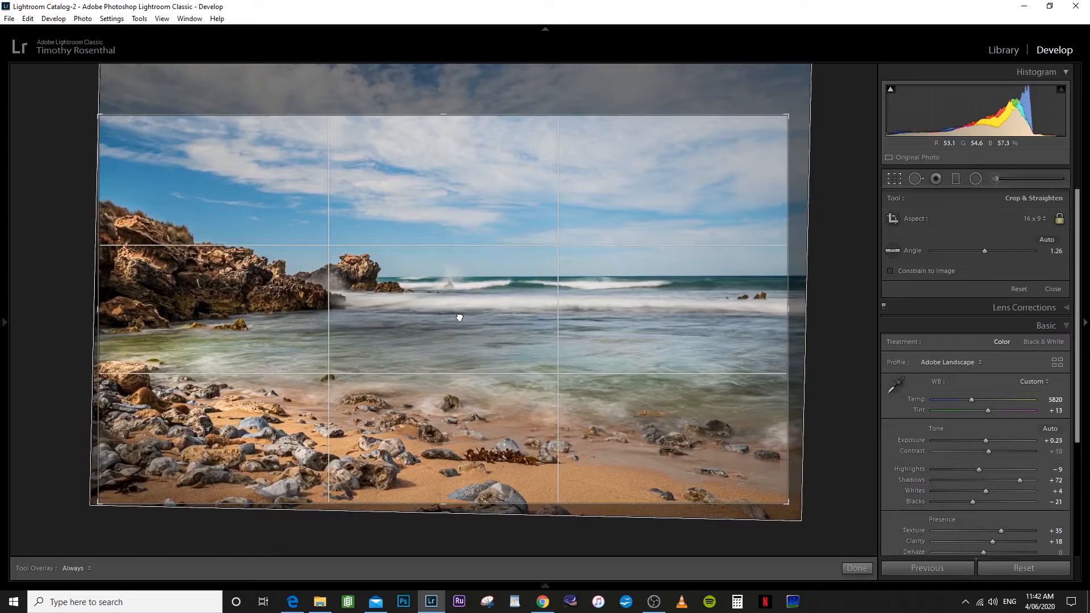
drag(855, 288, 856, 289)
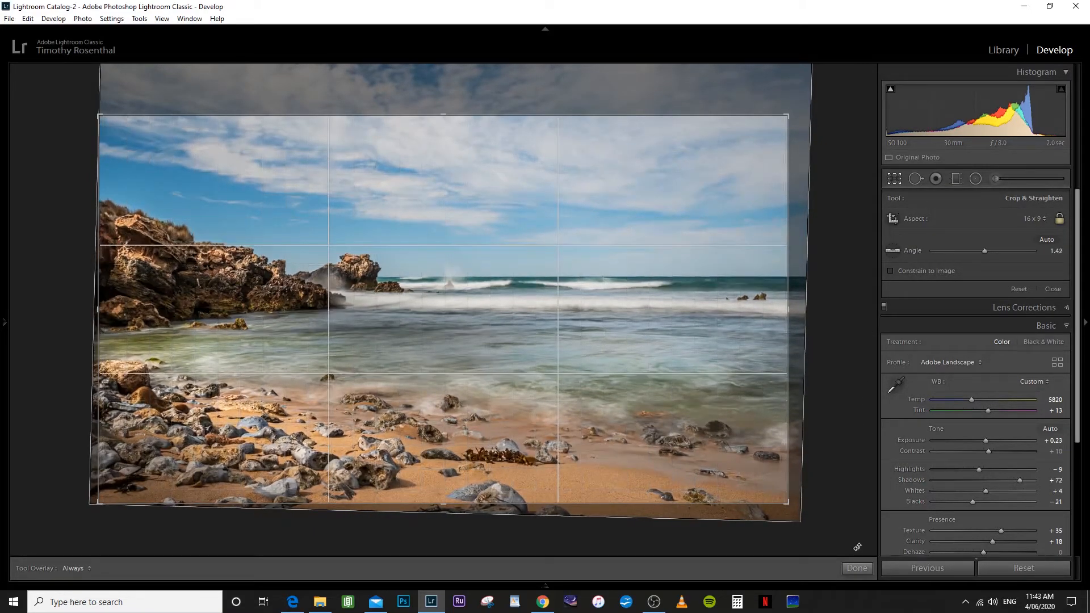
click(863, 568)
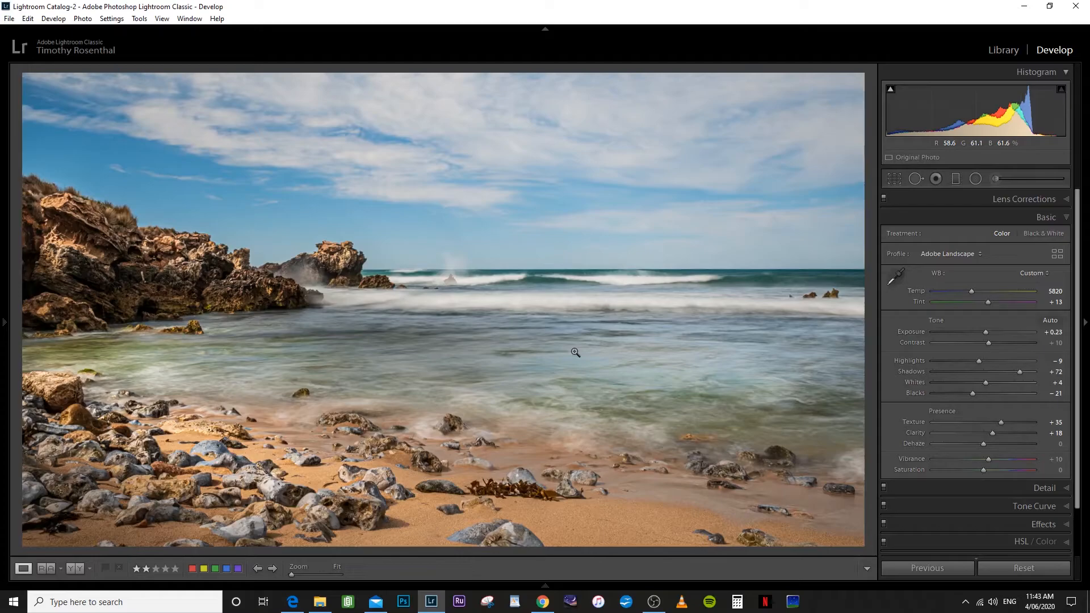
Draw a graduated filter over the sky ending just below the horizon, narrow its transition from above and check its coverage with the mask overlay
click(955, 179)
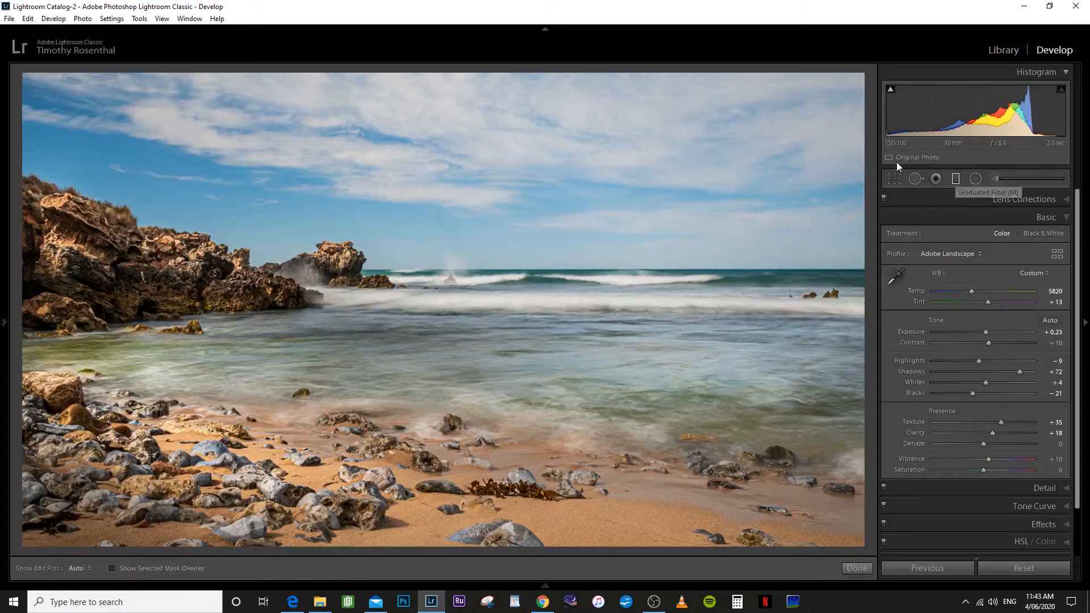
drag(448, 72, 449, 293)
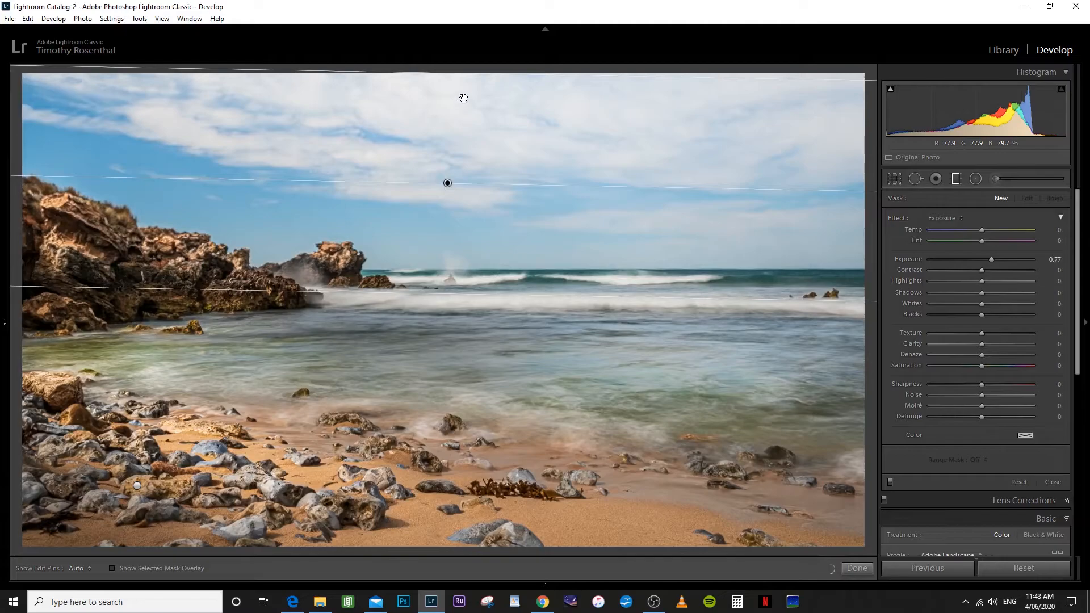
drag(455, 75, 453, 175)
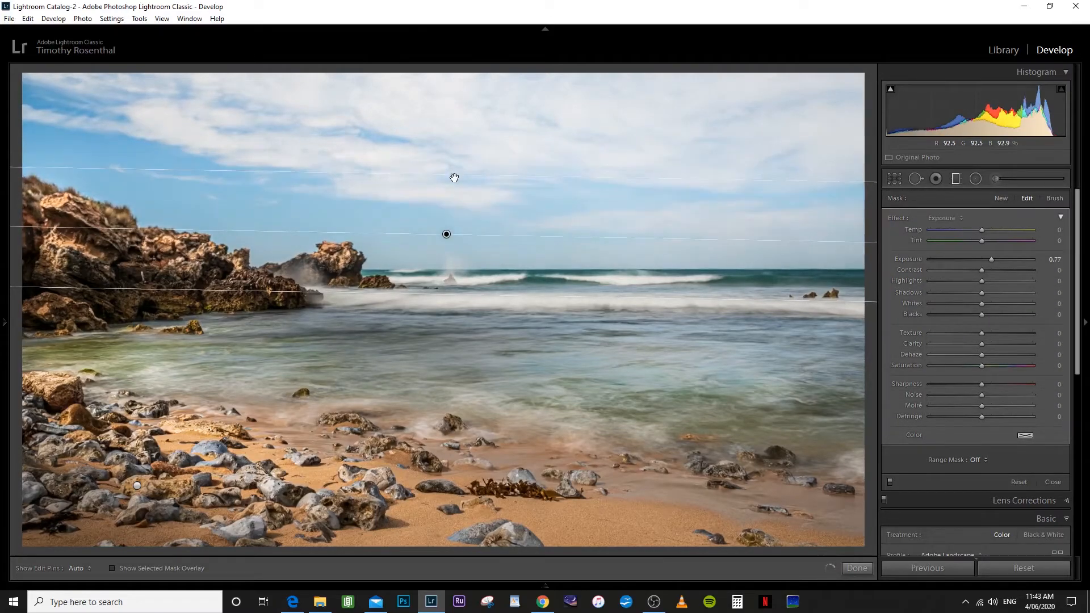
key(o)
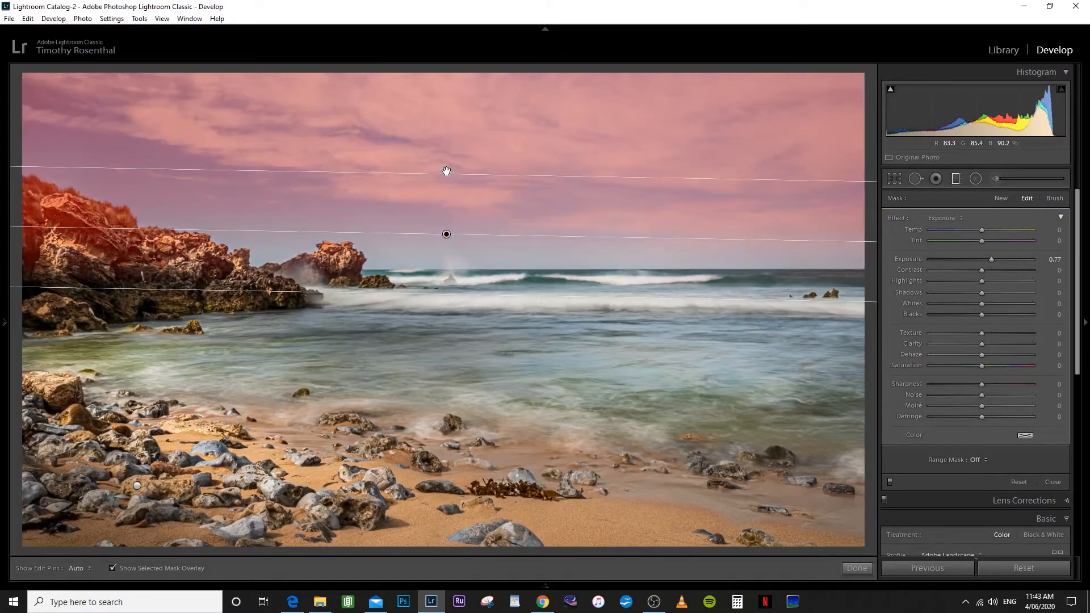
key(o)
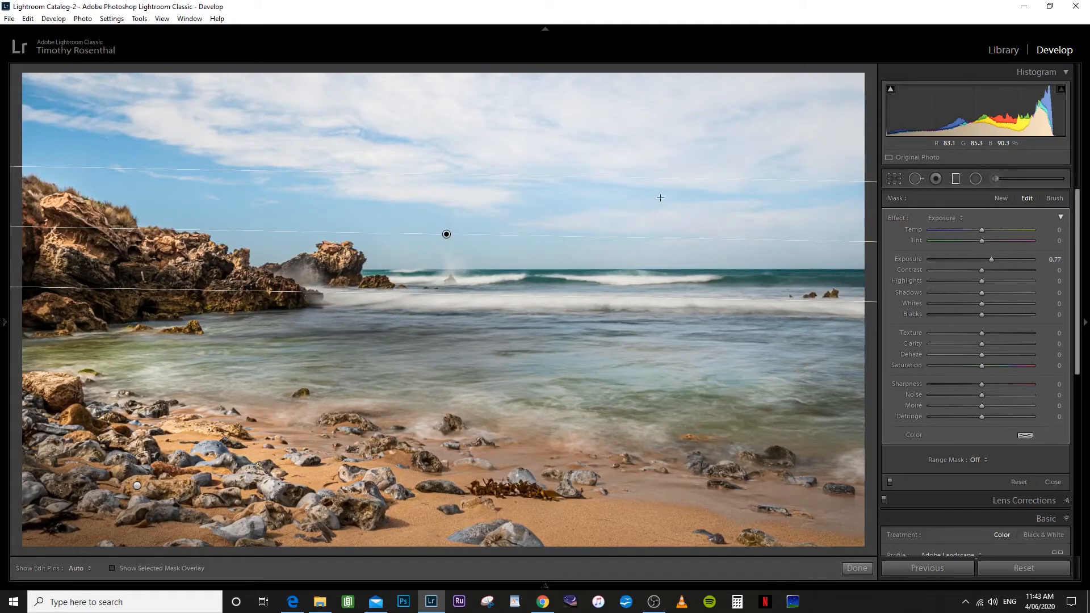
Set the sky's graduated filter to exposure −0.20, contrast 16, whites 24 and blacks −25
drag(989, 261, 979, 260)
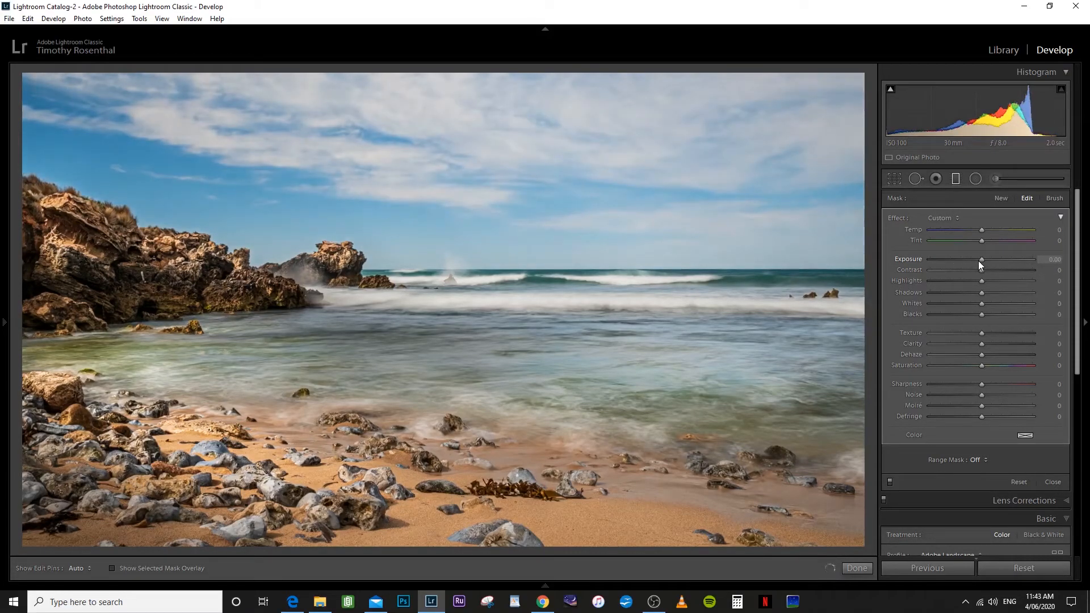
drag(978, 260, 976, 261)
drag(990, 304, 990, 276)
drag(982, 317, 966, 315)
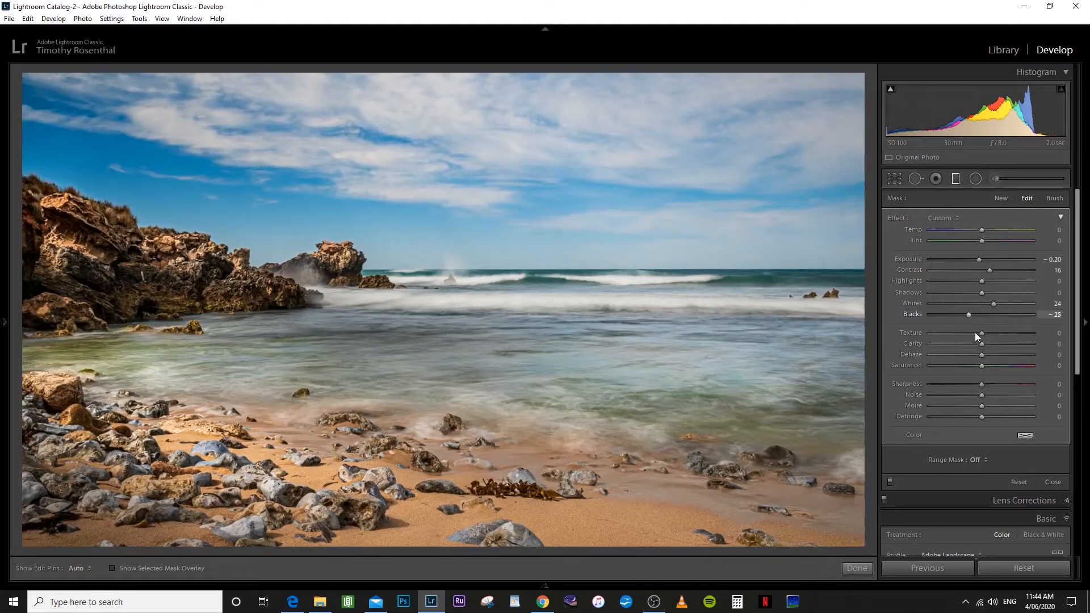
Set the sky filter's texture to 16 and saturation to 12, compare the photo without and with the filter, and finish editing it
drag(982, 366, 987, 368)
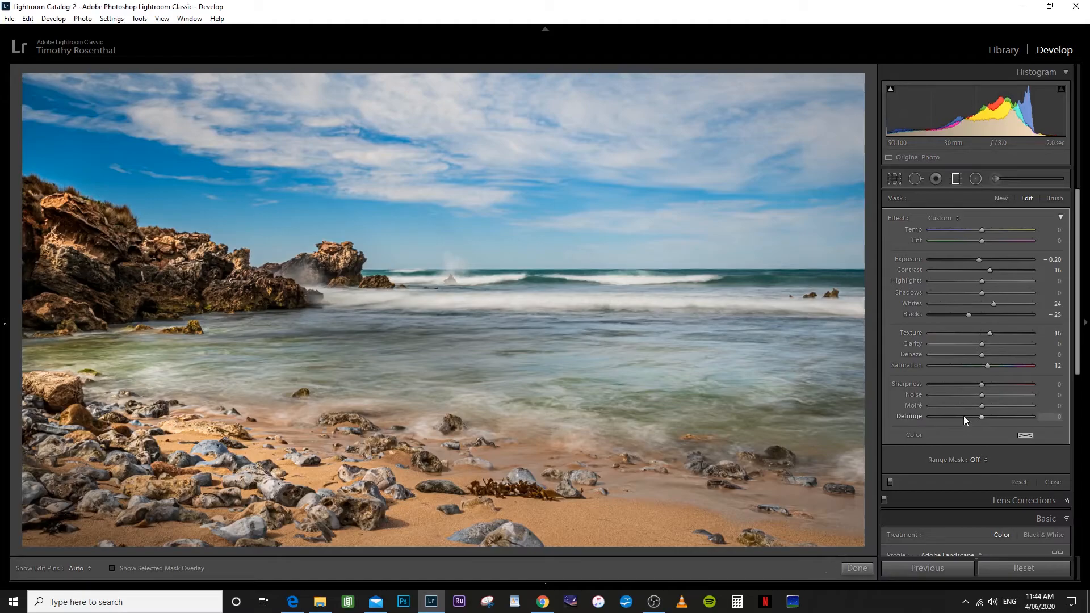
click(890, 482)
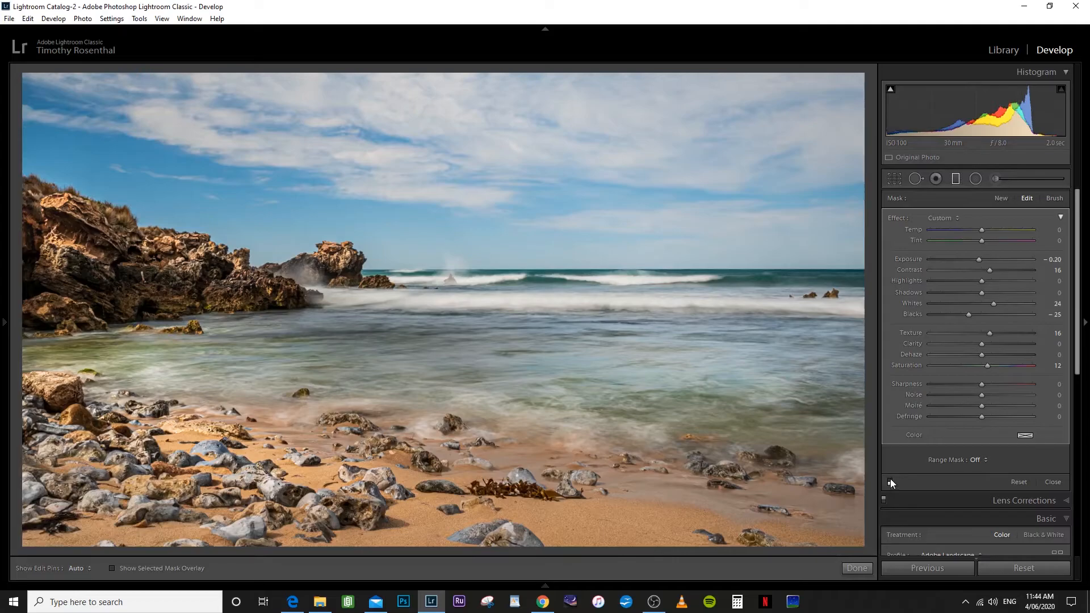
click(890, 480)
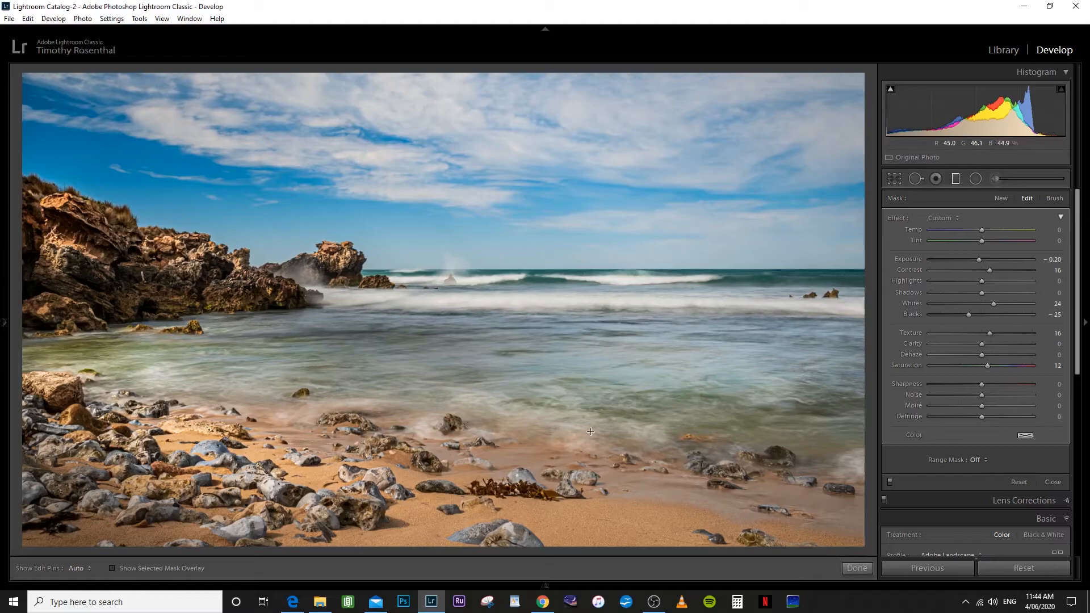
click(857, 568)
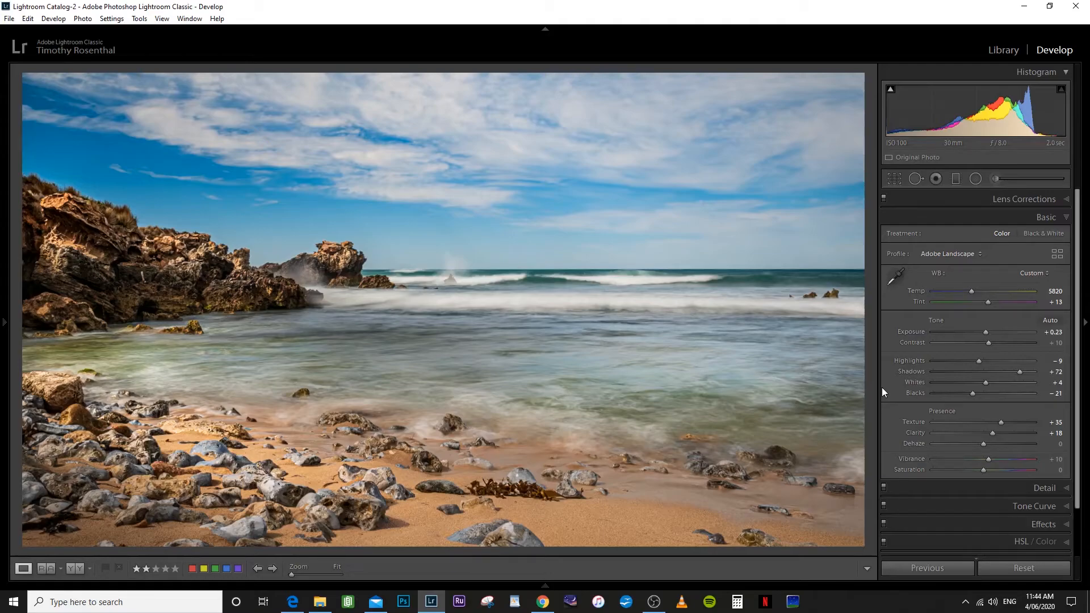
Erase the sky filter's mask from the headland and sea rocks using an auto-masked brush of size 6.0, feather 66 and flow 84
click(955, 179)
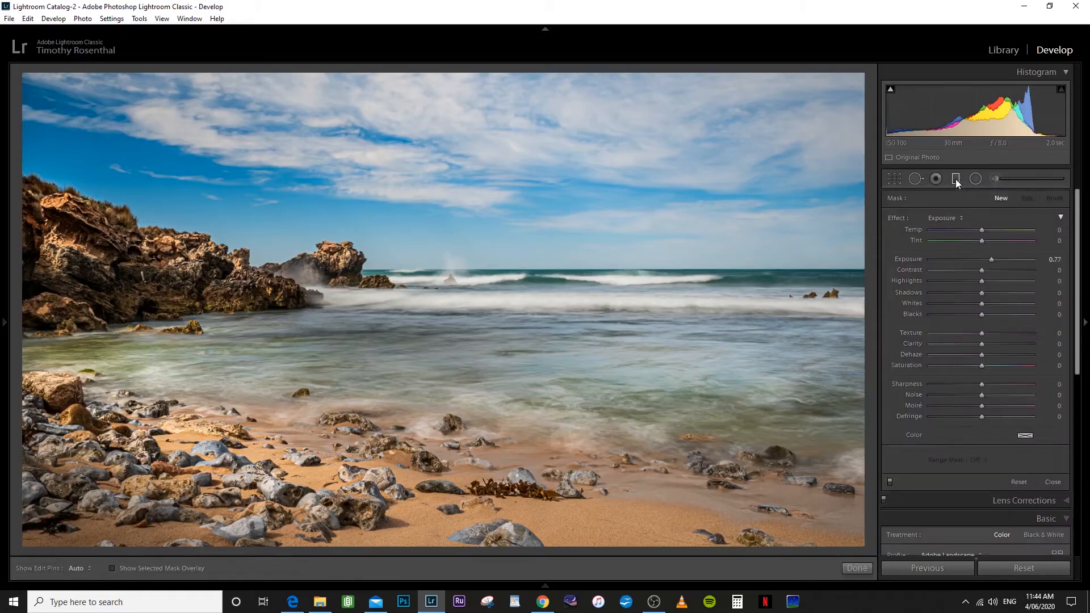
click(447, 235)
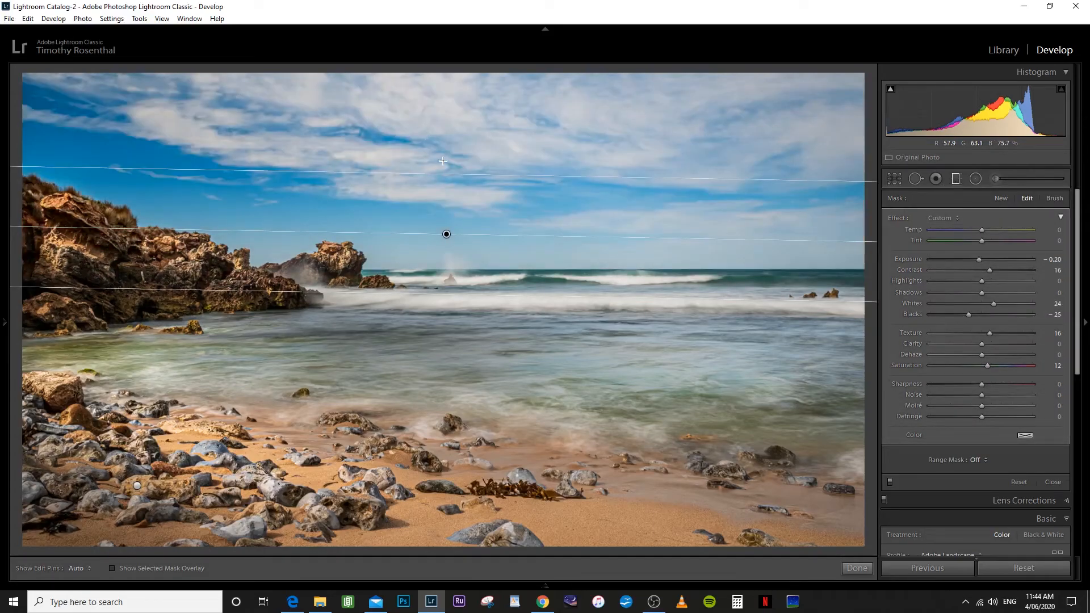
key(o)
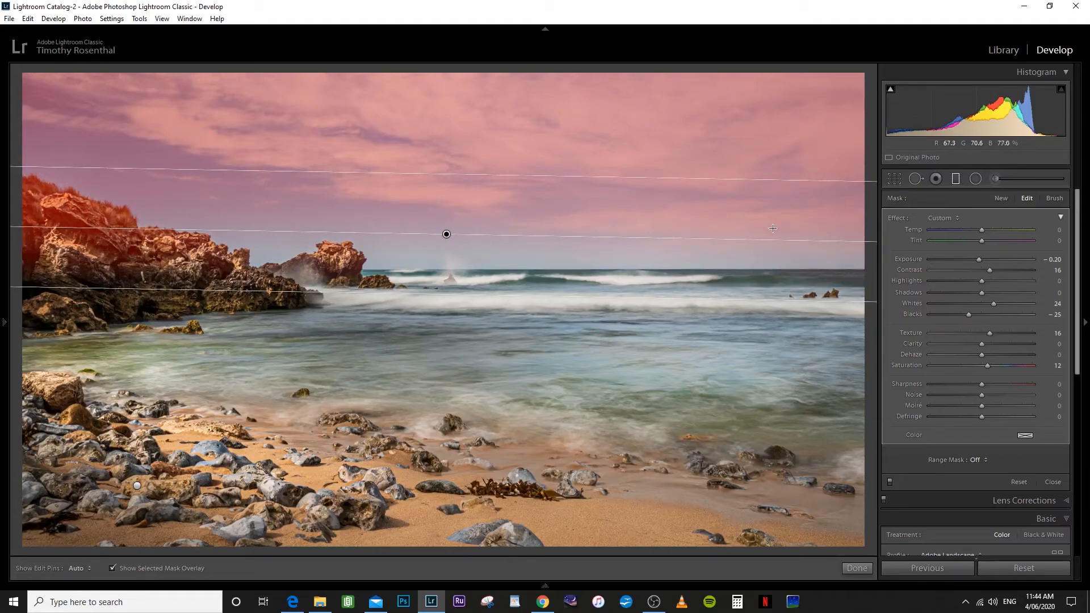
click(1055, 199)
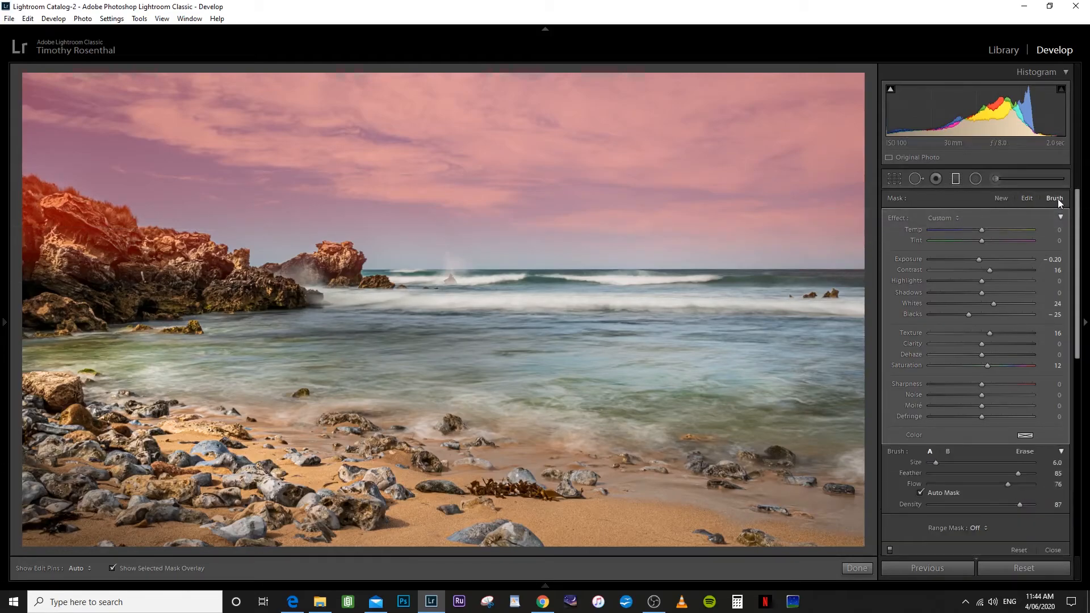
click(1028, 453)
scroll(93, 218, down, 3)
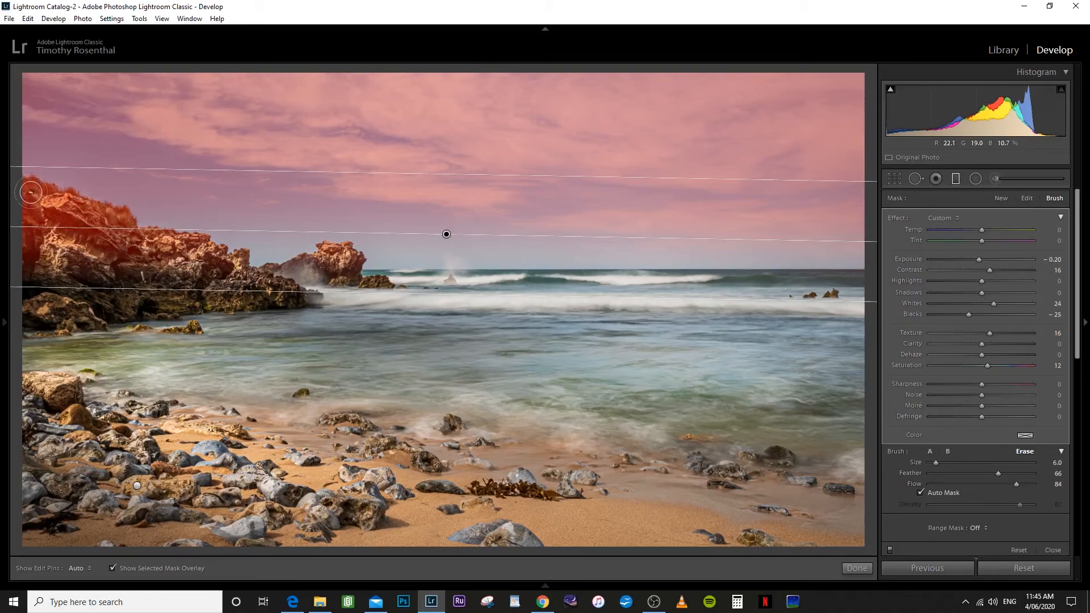
mouse_move(26, 195)
mouse_down()
mouse_move(75, 206)
mouse_move(36, 189)
mouse_move(121, 225)
mouse_move(69, 213)
mouse_move(44, 220)
mouse_move(31, 201)
mouse_move(31, 254)
mouse_move(67, 231)
mouse_move(109, 249)
mouse_move(126, 225)
mouse_move(123, 256)
mouse_move(171, 239)
mouse_move(198, 252)
mouse_move(91, 263)
mouse_move(215, 252)
mouse_move(22, 184)
mouse_move(122, 216)
mouse_move(106, 260)
mouse_move(36, 251)
mouse_move(24, 275)
mouse_move(116, 258)
mouse_move(124, 218)
mouse_move(143, 242)
mouse_move(229, 257)
mouse_move(239, 270)
mouse_move(212, 275)
mouse_move(269, 293)
mouse_up()
mouse_move(331, 260)
mouse_down()
mouse_move(324, 248)
mouse_move(355, 260)
mouse_move(290, 264)
mouse_move(341, 278)
mouse_move(322, 270)
mouse_up()
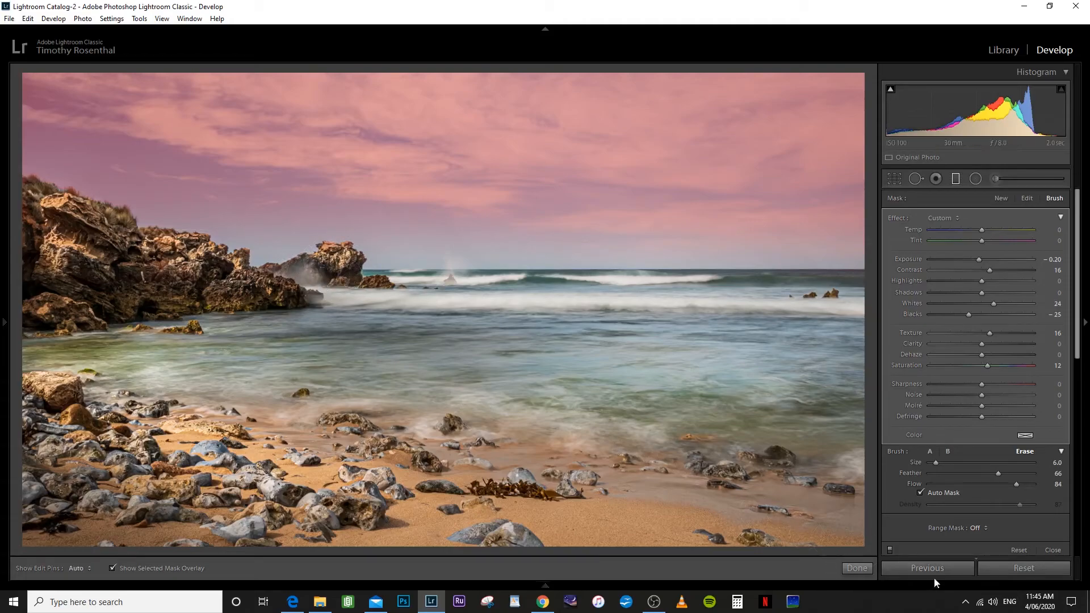
click(856, 567)
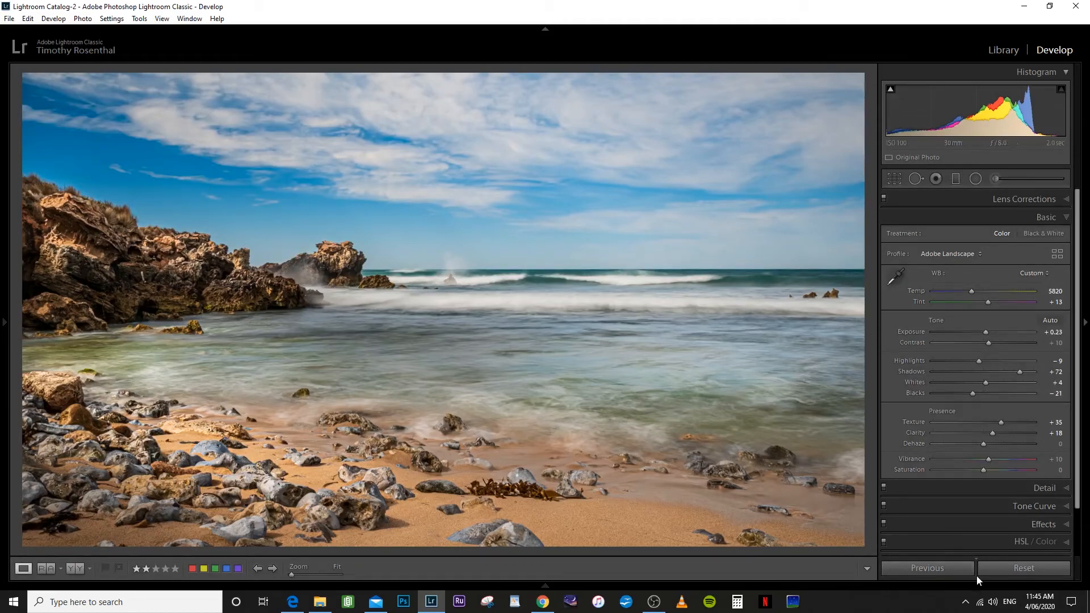
Set the photo's global vibrance to +7 and saturation to −2
drag(989, 460, 981, 471)
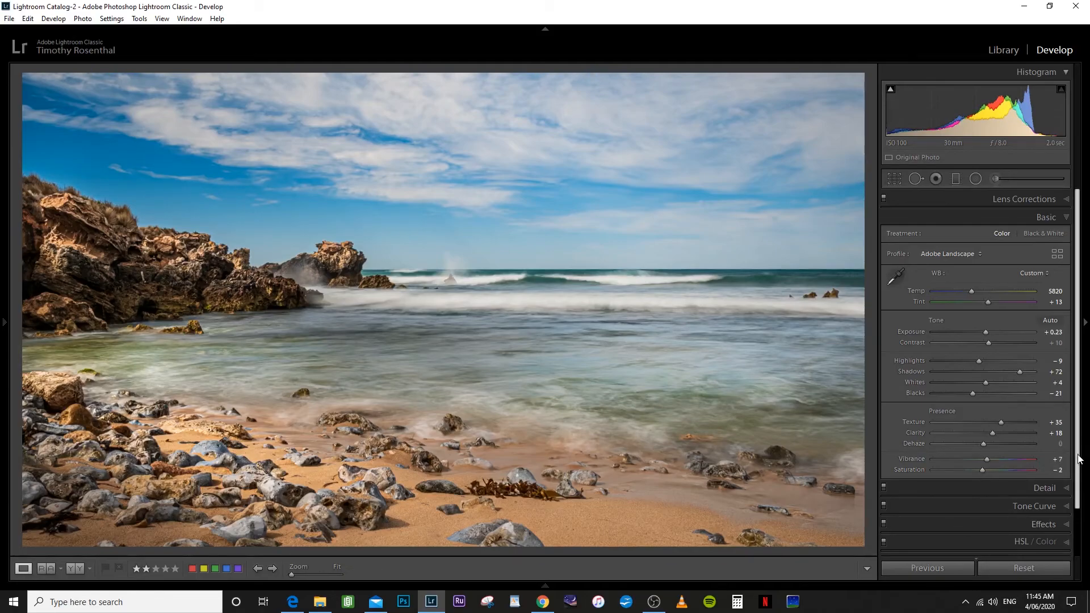
Try a slight post-crop vignette with an amount of −1 and reset the amount to its default
drag(1078, 457, 1077, 516)
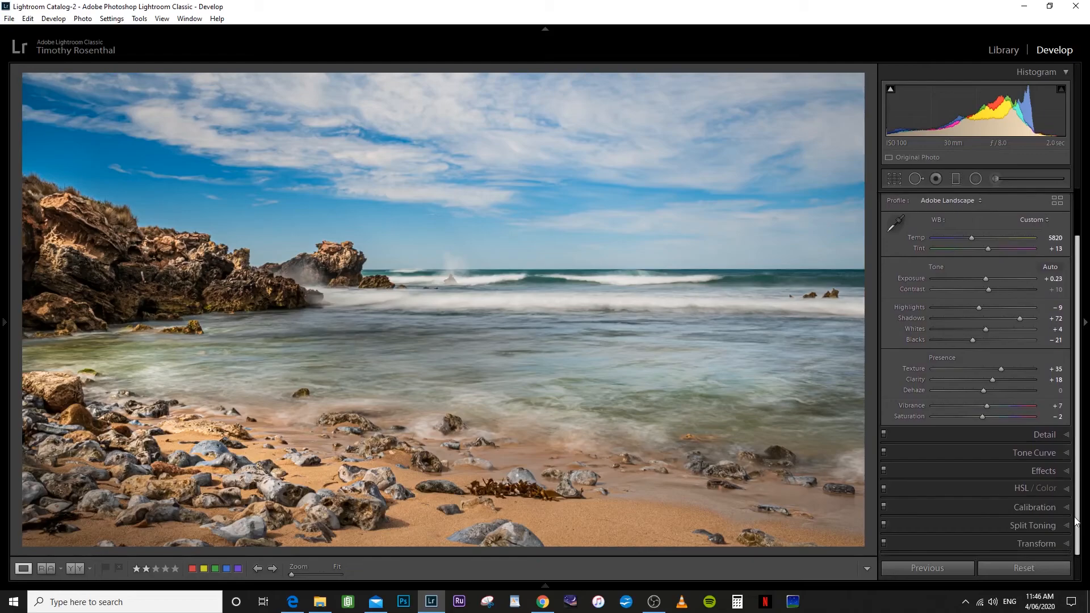
click(1068, 472)
mouse_move(982, 312)
mouse_down()
mouse_move(972, 315)
mouse_move(982, 317)
mouse_up()
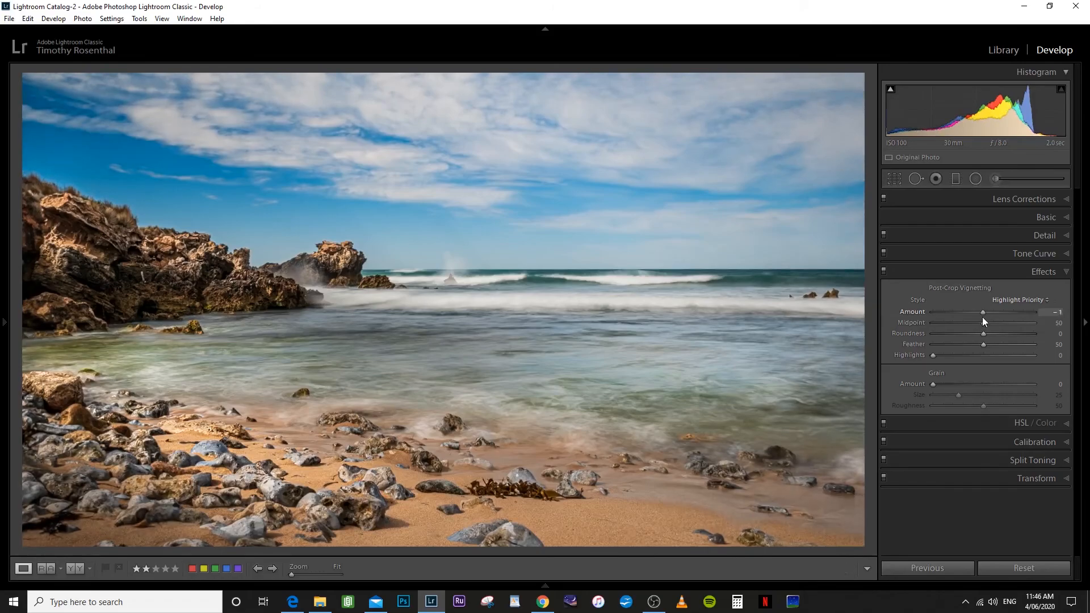
double_click(904, 312)
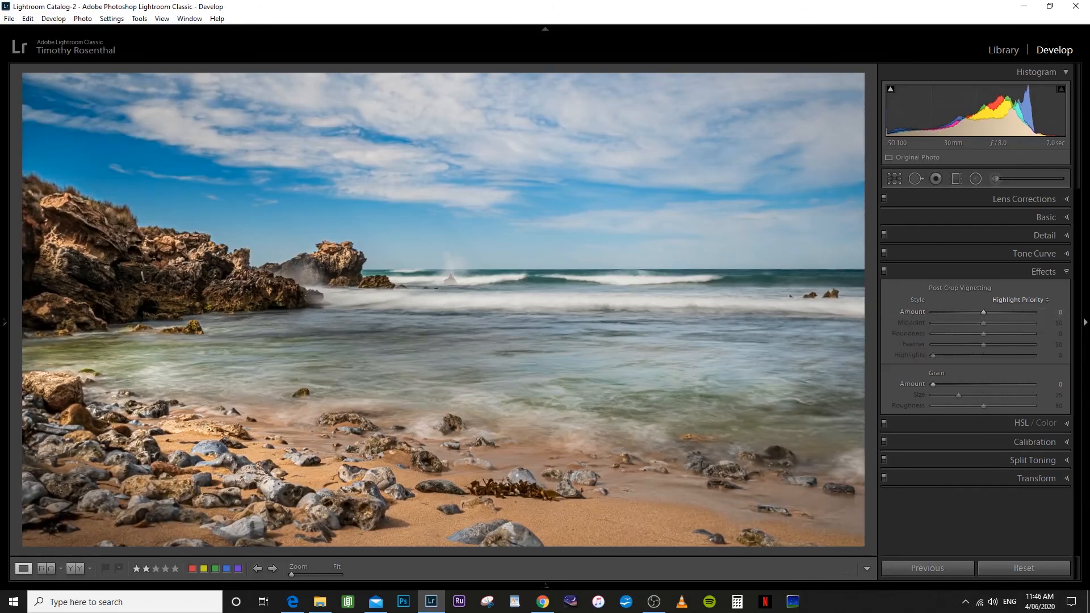
click(1067, 274)
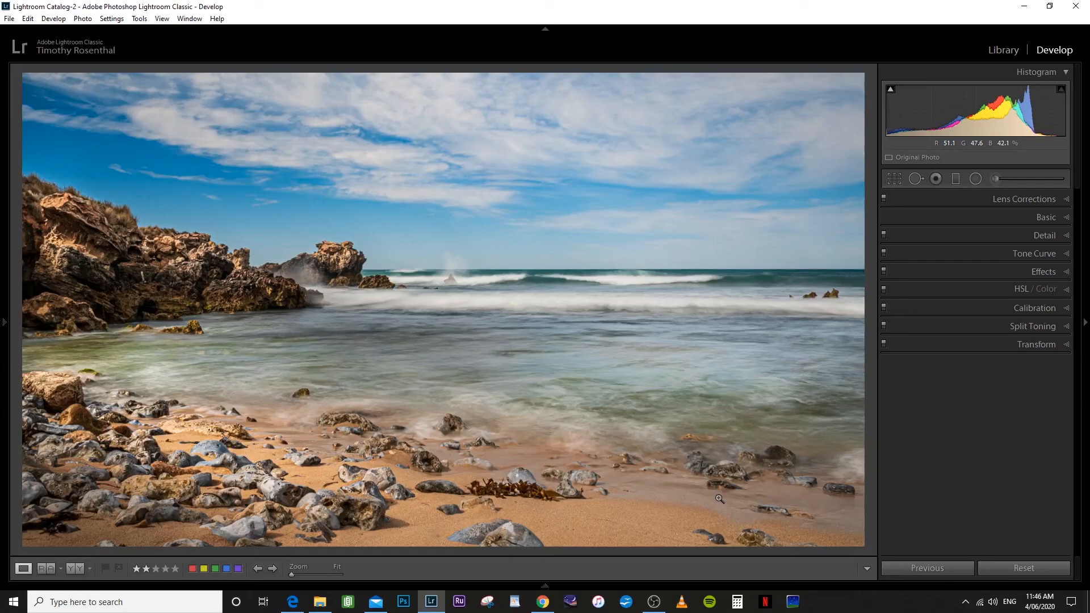
Compare the finished photo with its unedited version side by side and return to the single-photo view
key(y)
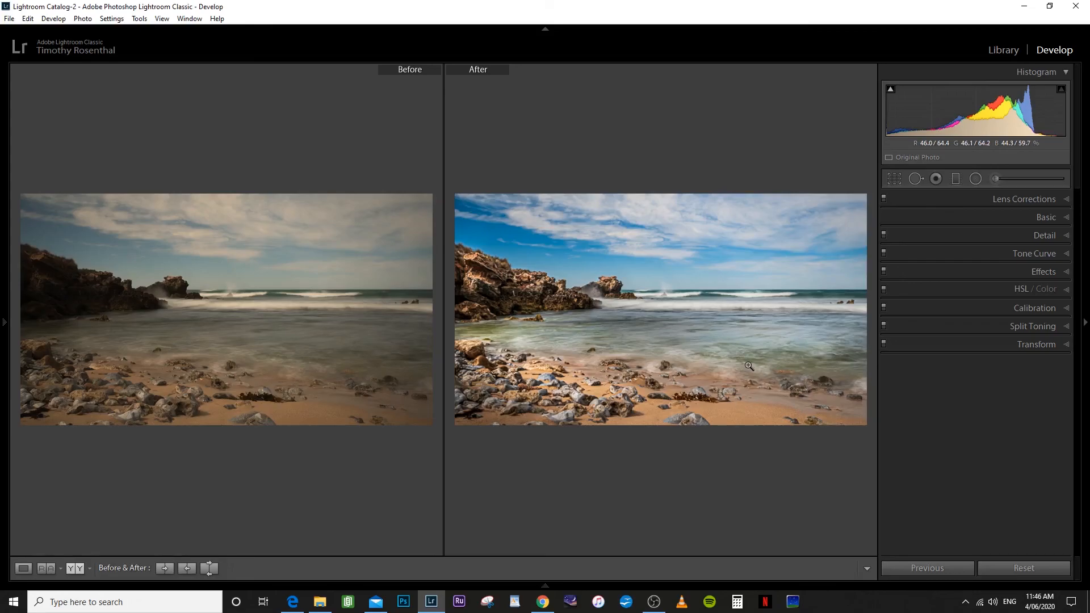
key(y)
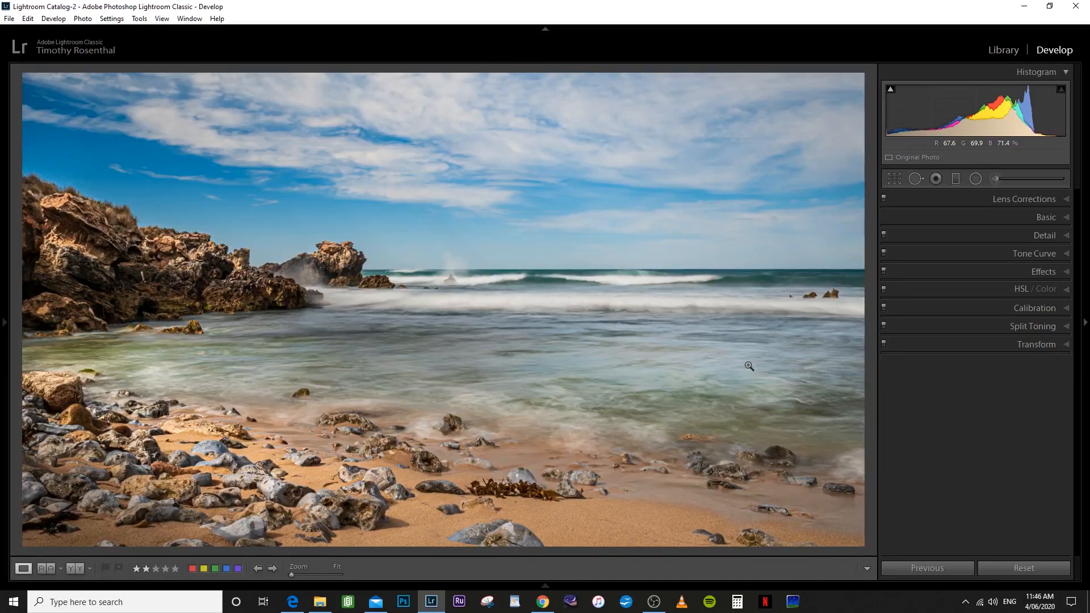